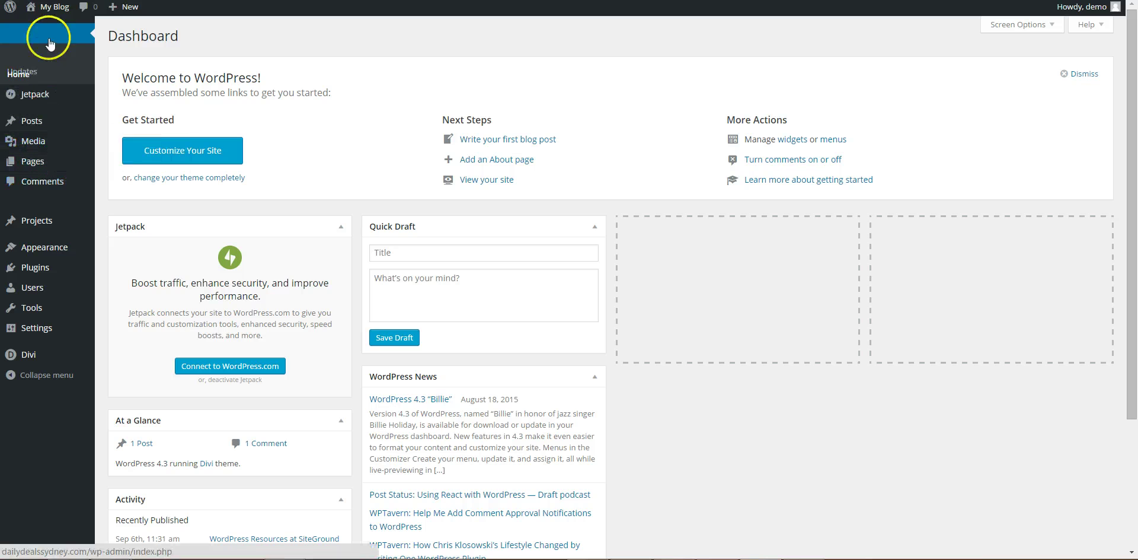
# Step: Highlight the 'WordPress Resources at SiteGround' post title and excerpt, then clear the selection
pyautogui.moveTo(50, 15)
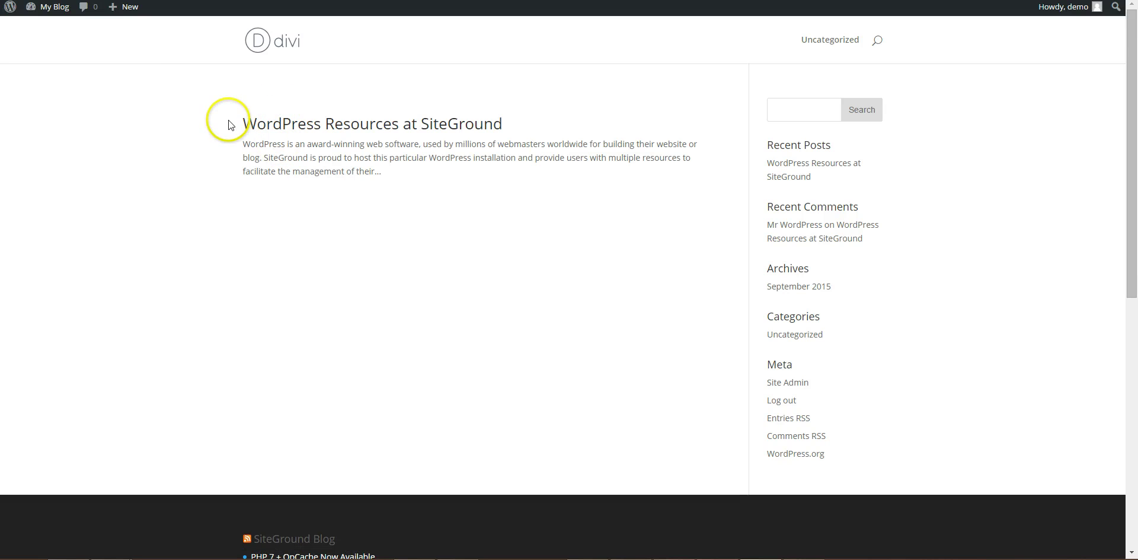
pyautogui.moveTo(226, 119); pyautogui.dragTo(394, 175)
pyautogui.click(397, 178)
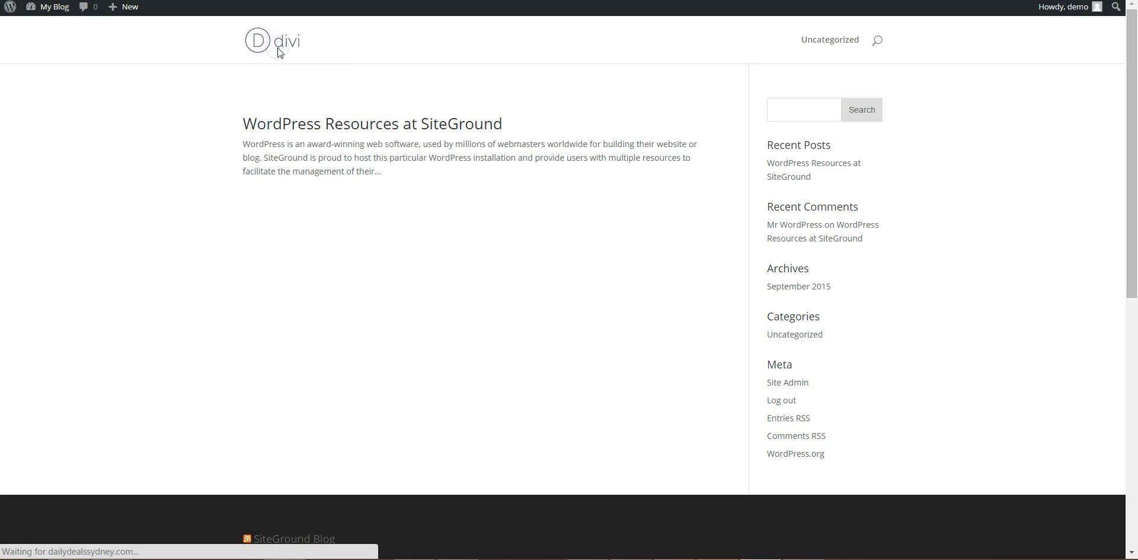
# Step: Scroll the blog front page down to the footer and back up to review it
pyautogui.click(208, 122)
pyautogui.click(149, 186)
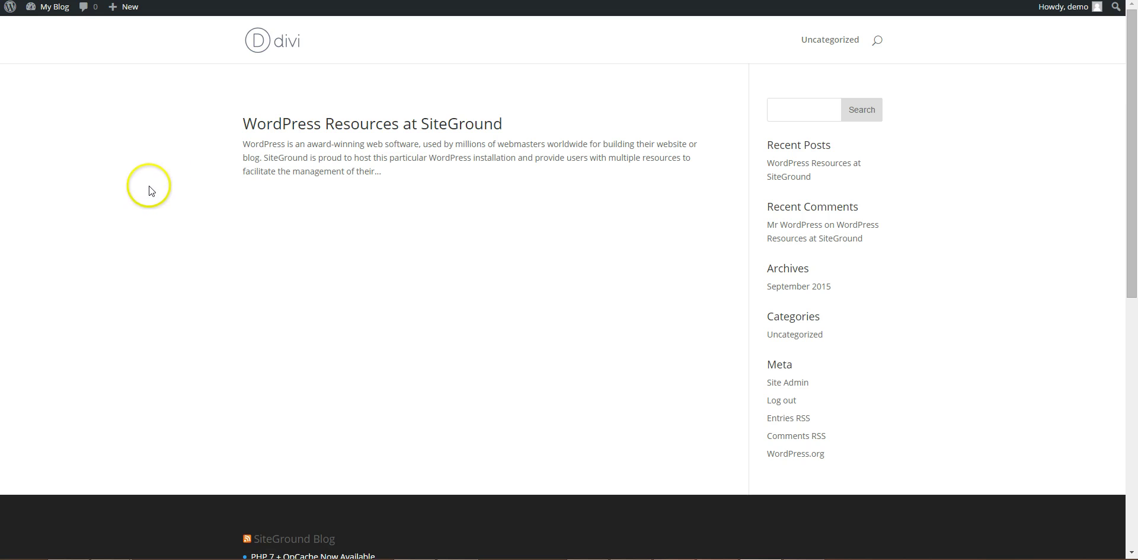
pyautogui.scroll(-4, 330, 275)
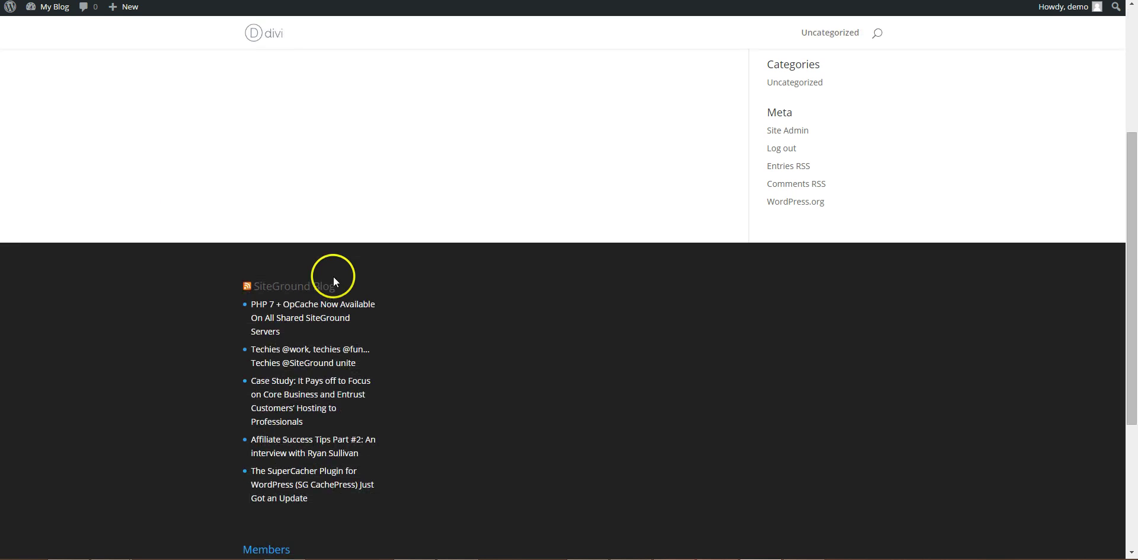
pyautogui.scroll(4, 792, 196)
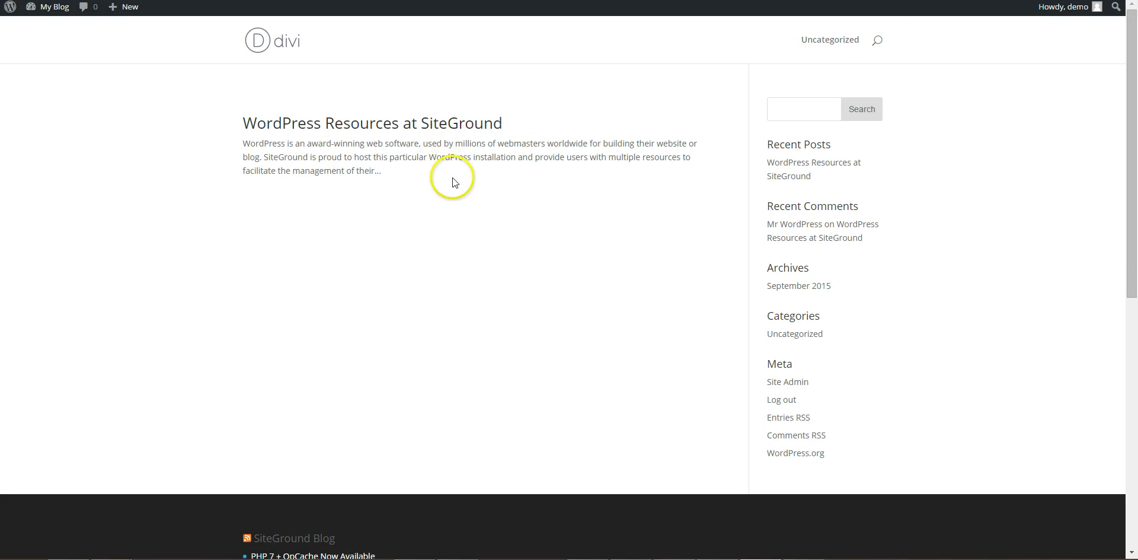
pyautogui.scroll(-5, 334, 204)
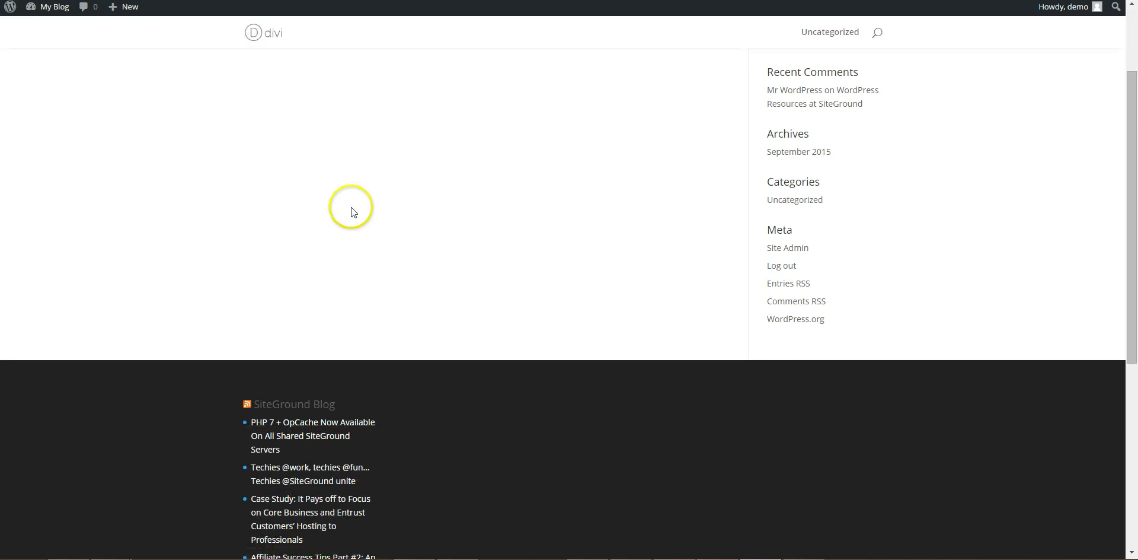
pyautogui.scroll(5, 324, 150)
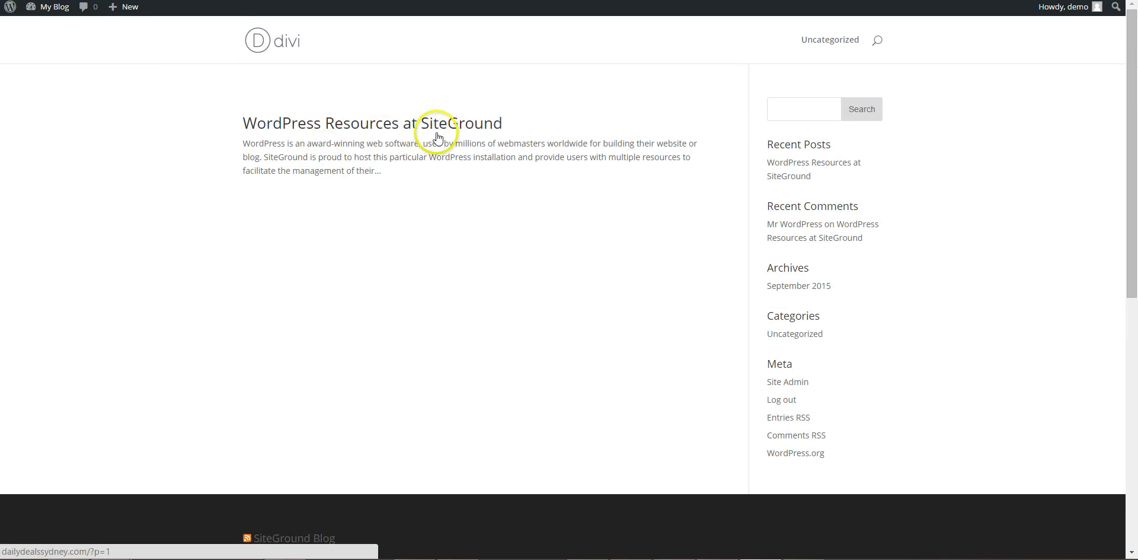
pyautogui.scroll(-5, 423, 208)
pyautogui.scroll(-2, 302, 200)
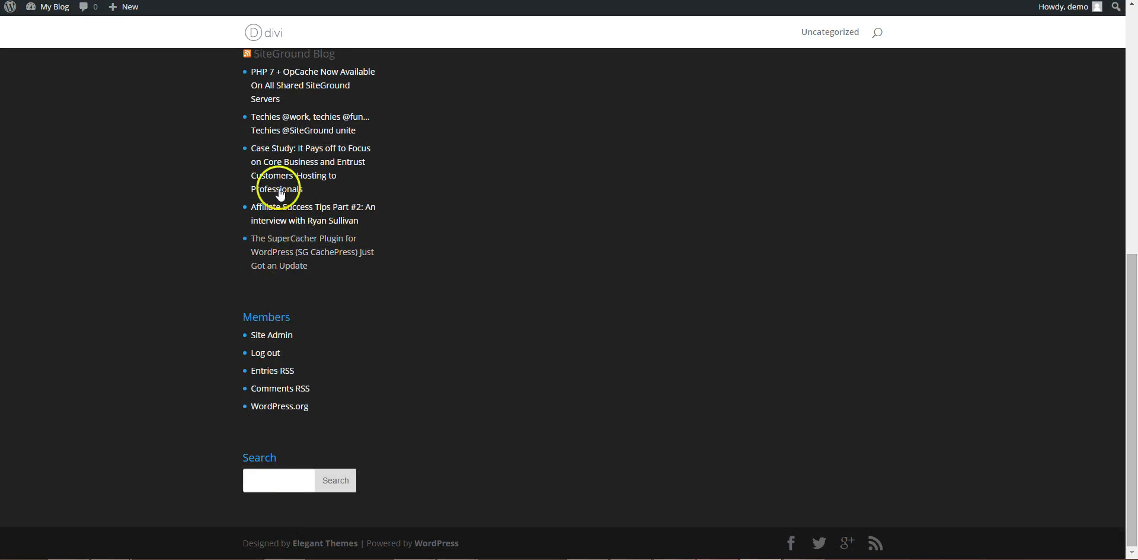
pyautogui.scroll(8, 280, 185)
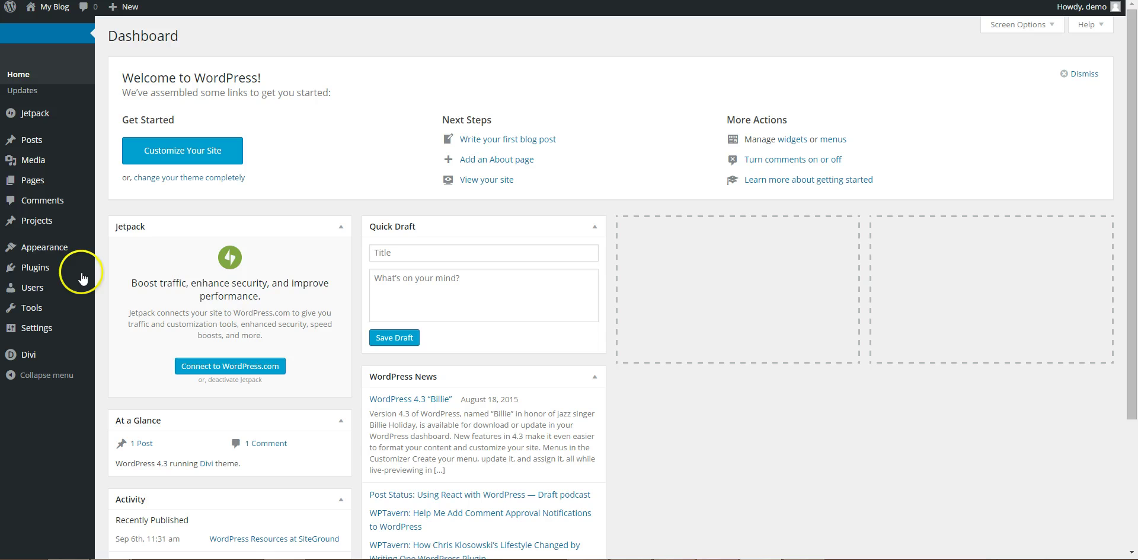
# Step: Switch permalinks from the default ?p=123 style to Post name (/%postname%/) and save
pyautogui.moveTo(42, 314)
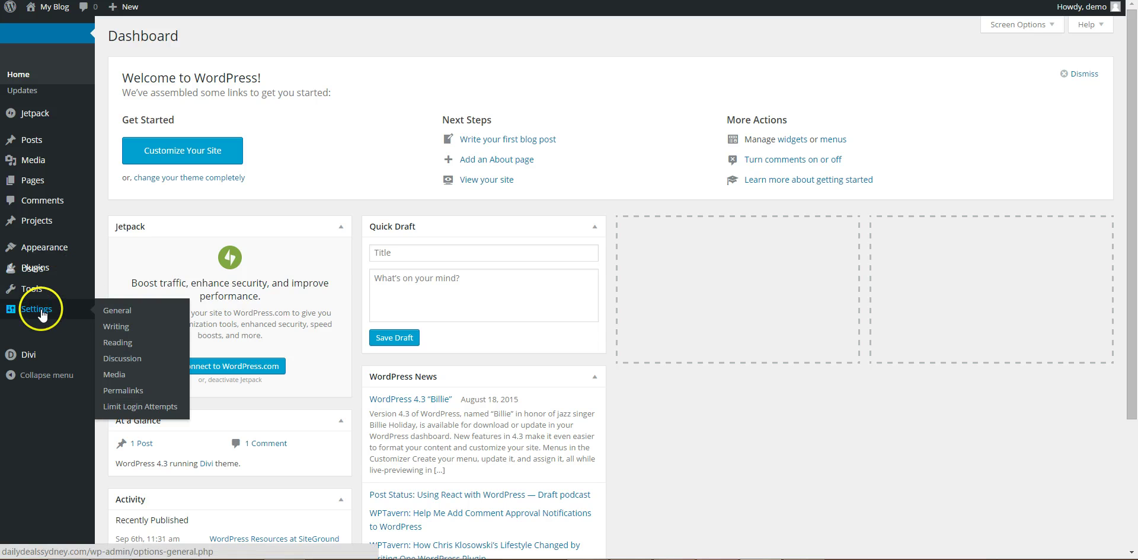
pyautogui.click(127, 391)
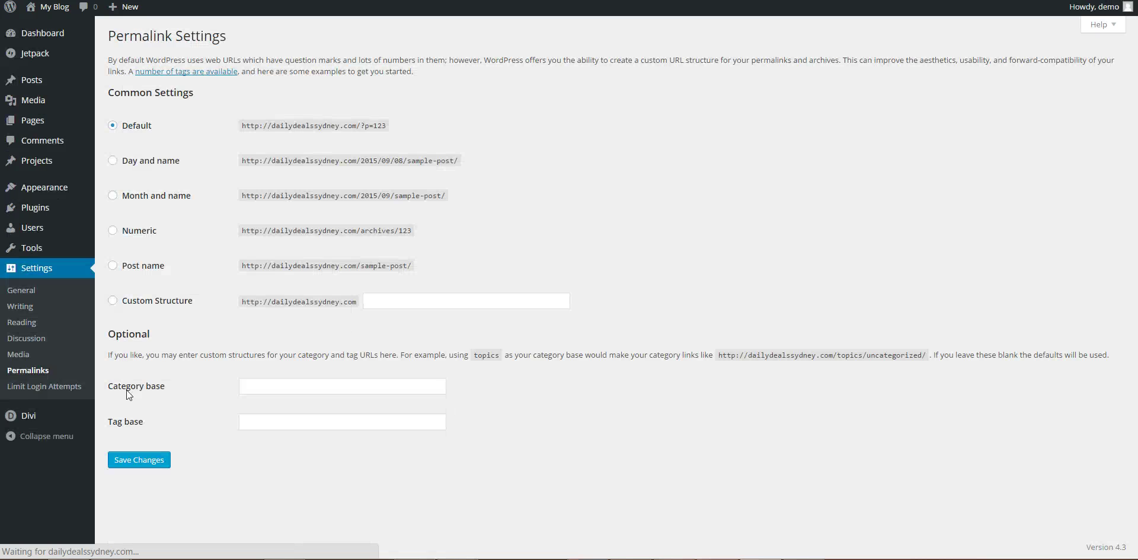
pyautogui.click(396, 128)
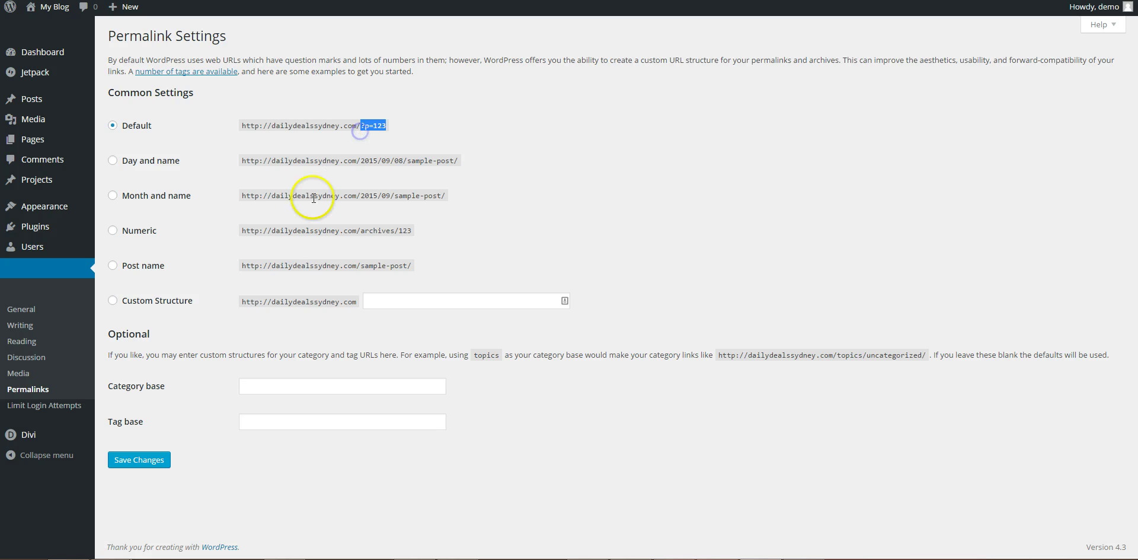
pyautogui.click(113, 266)
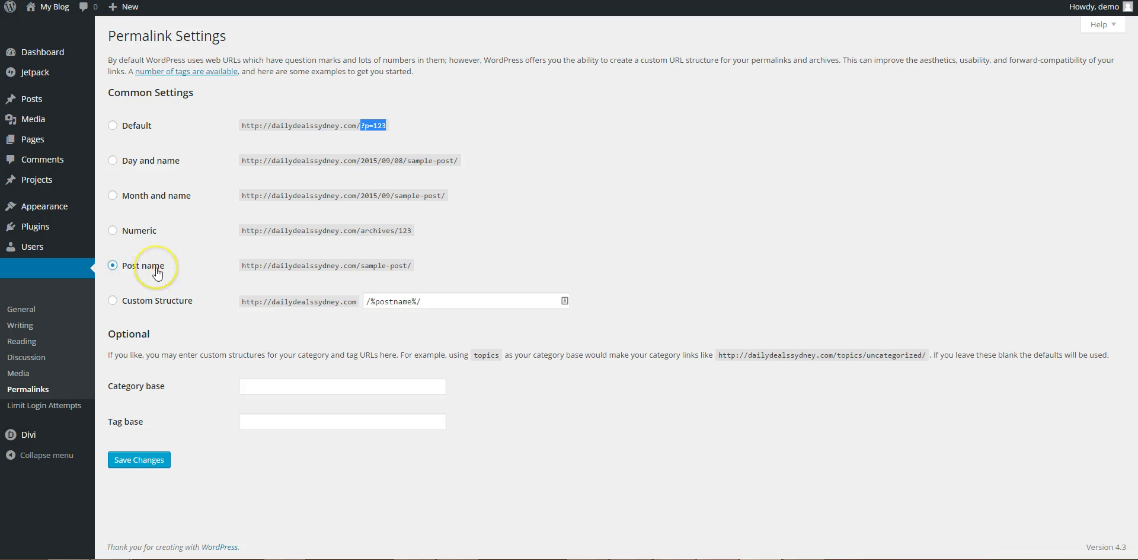
pyautogui.click(139, 460)
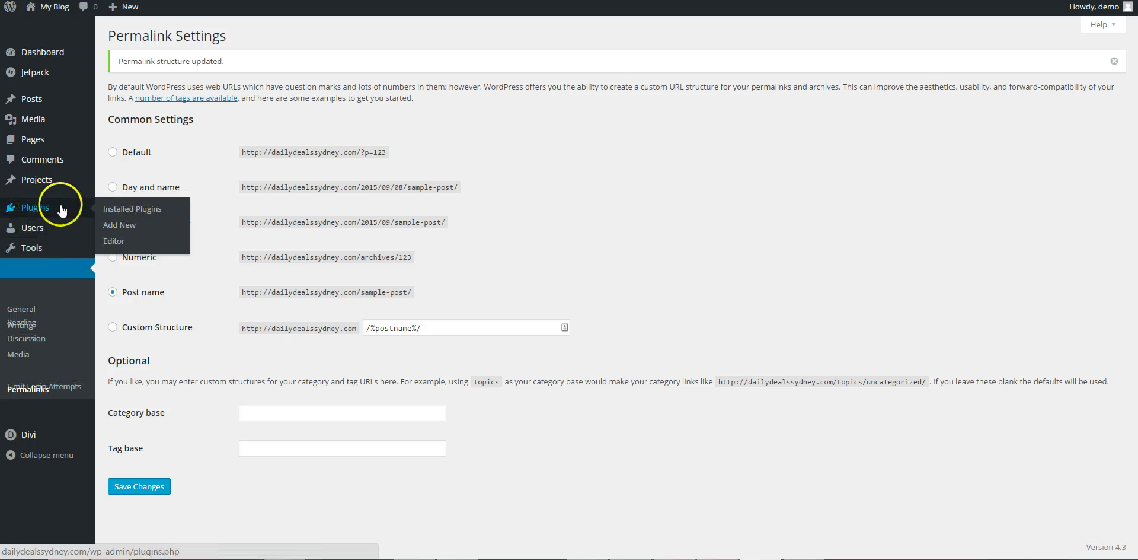
# Step: Move the RSS: SiteGround Blog, Meta: Members and Search widgets from Footer Area #1 to Inactive Widgets
pyautogui.moveTo(50, 165)
pyautogui.moveTo(80, 189)
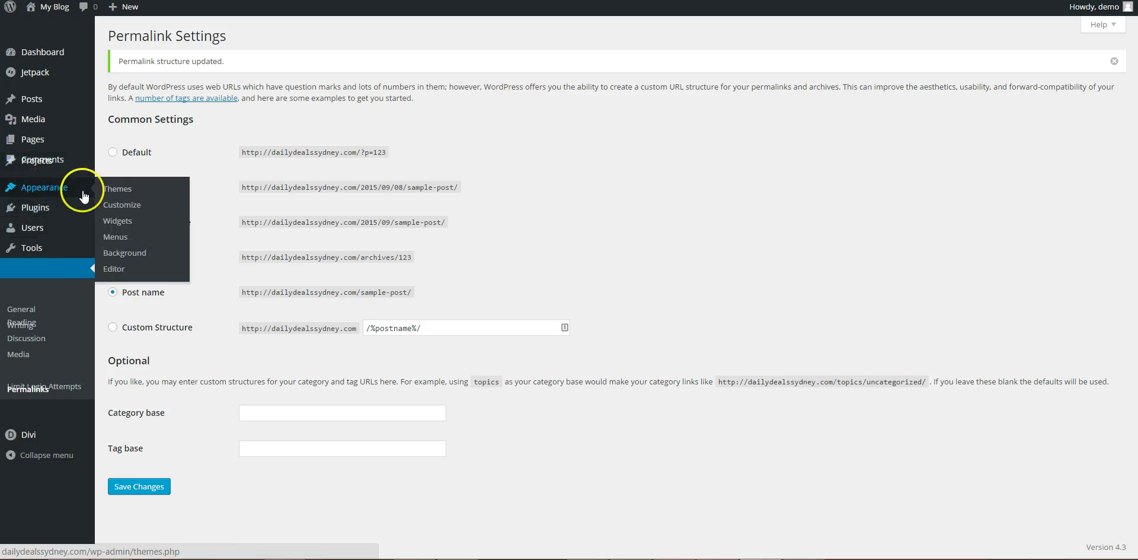
pyautogui.click(122, 222)
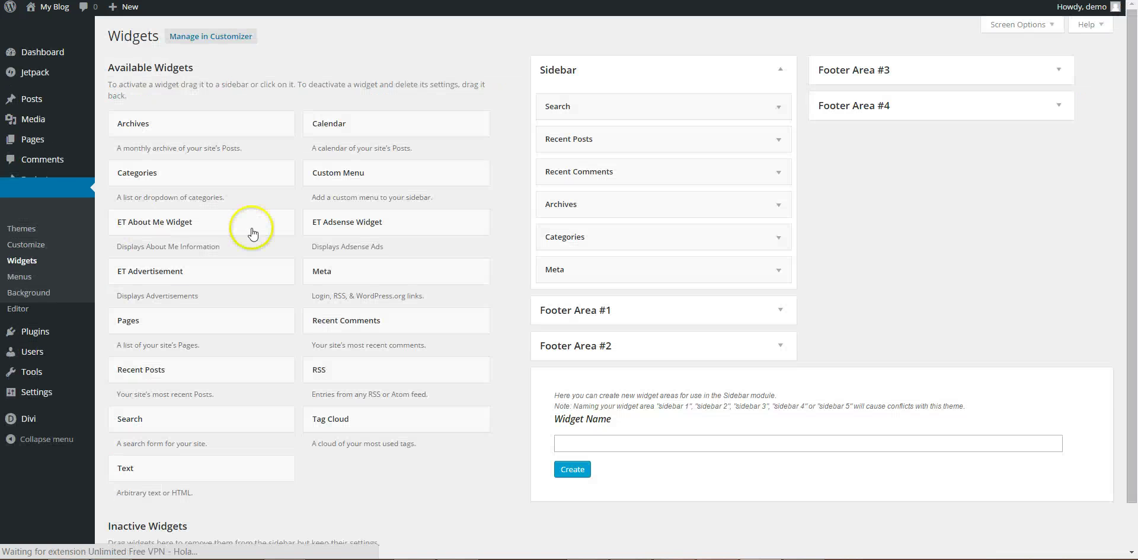
pyautogui.click(760, 320)
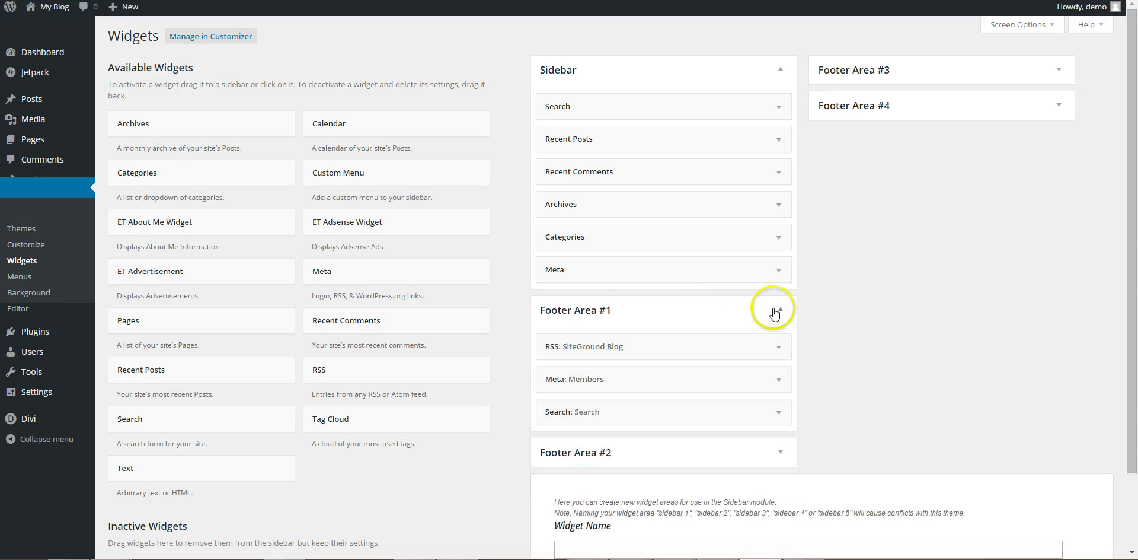
pyautogui.scroll(-2, 692, 271)
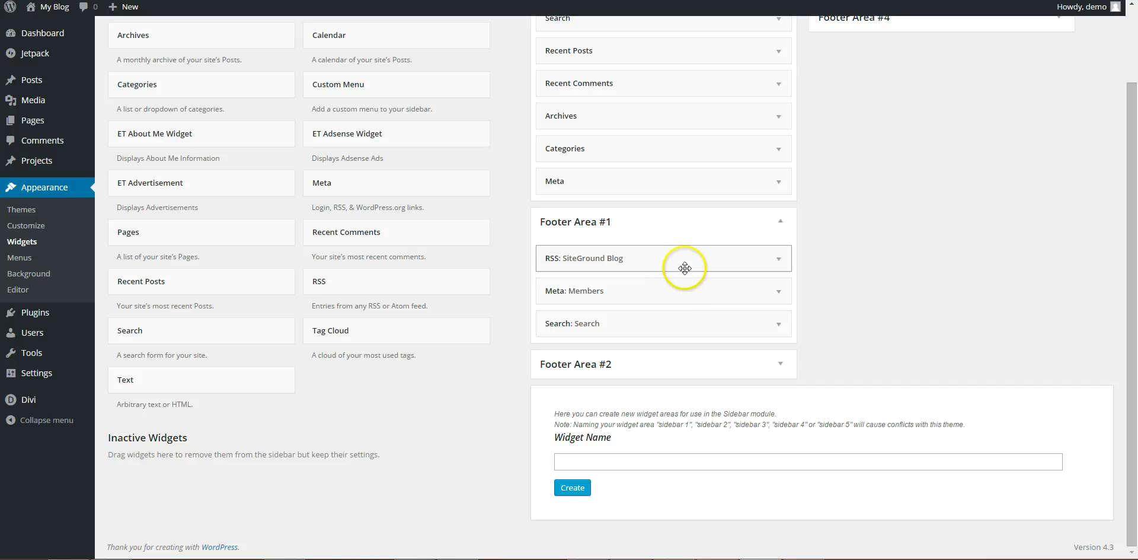
pyautogui.moveTo(691, 263); pyautogui.dragTo(239, 508)
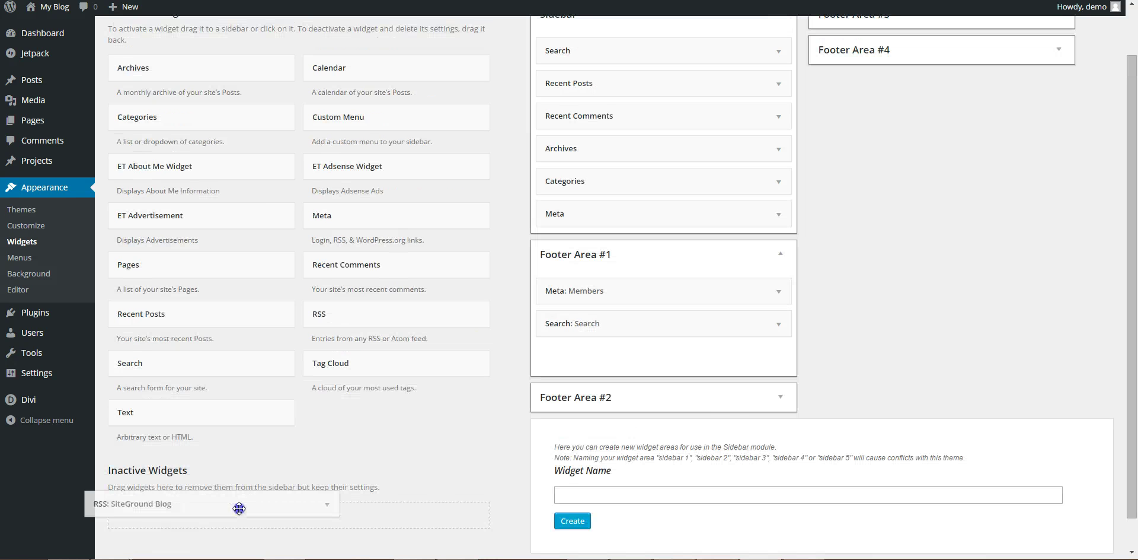
pyautogui.moveTo(566, 291); pyautogui.dragTo(208, 521)
pyautogui.moveTo(643, 292); pyautogui.dragTo(215, 474)
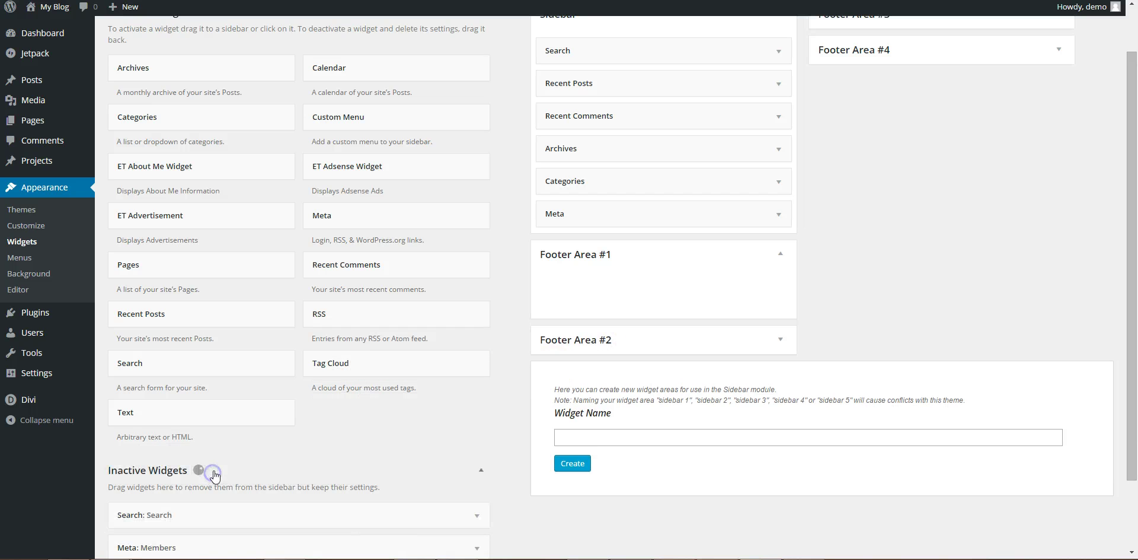
pyautogui.scroll(1, 493, 415)
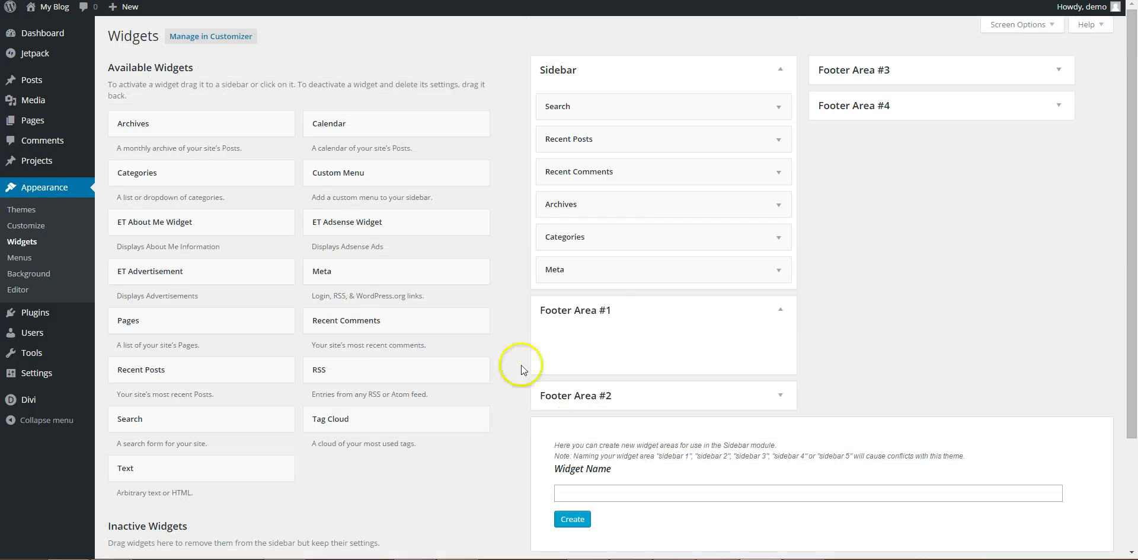
pyautogui.click(63, 7)
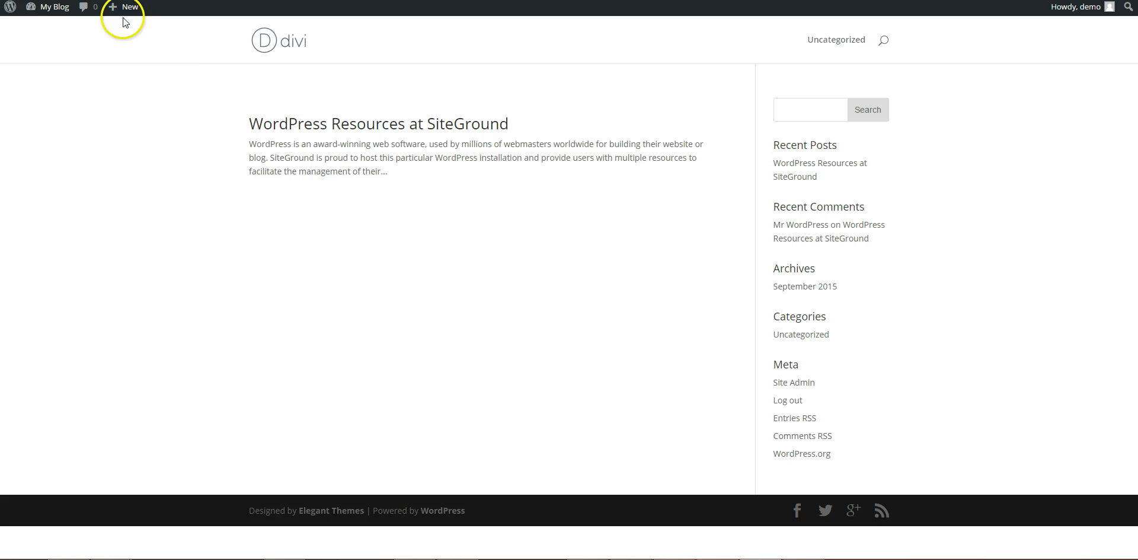
# Step: Check the live site's footer, now showing only the credit line and social icons
pyautogui.moveTo(121, 12)
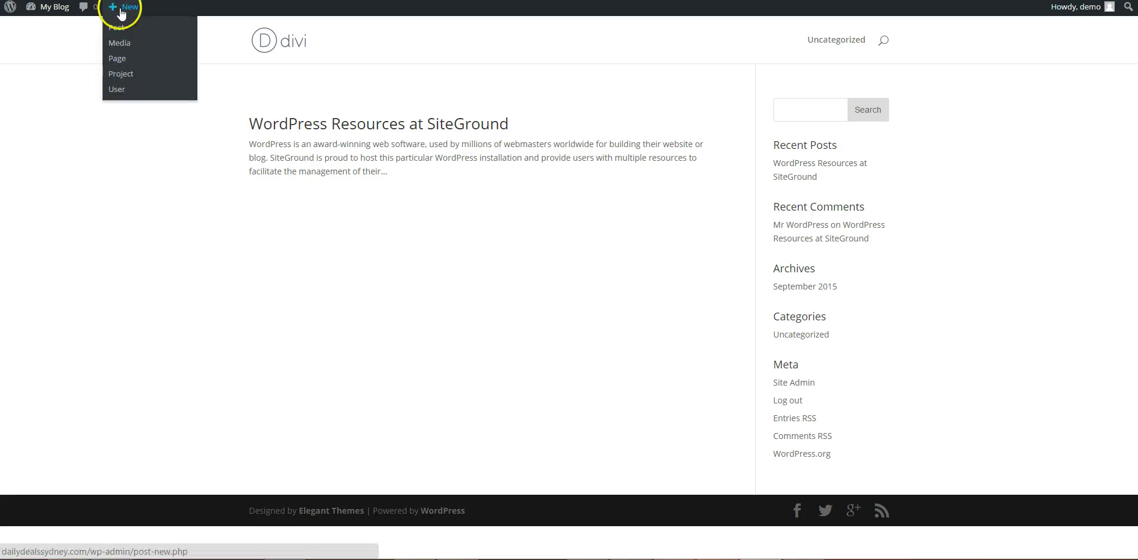
# Step: Add a new page titled 'Home', autosaved as a draft at /home-2/
pyautogui.click(126, 64)
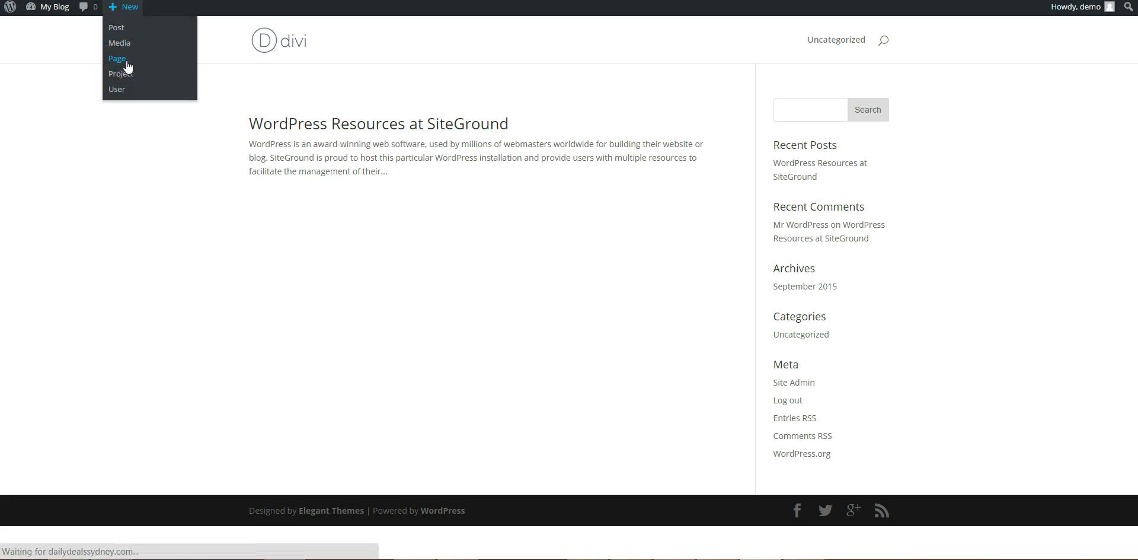
pyautogui.click(145, 68)
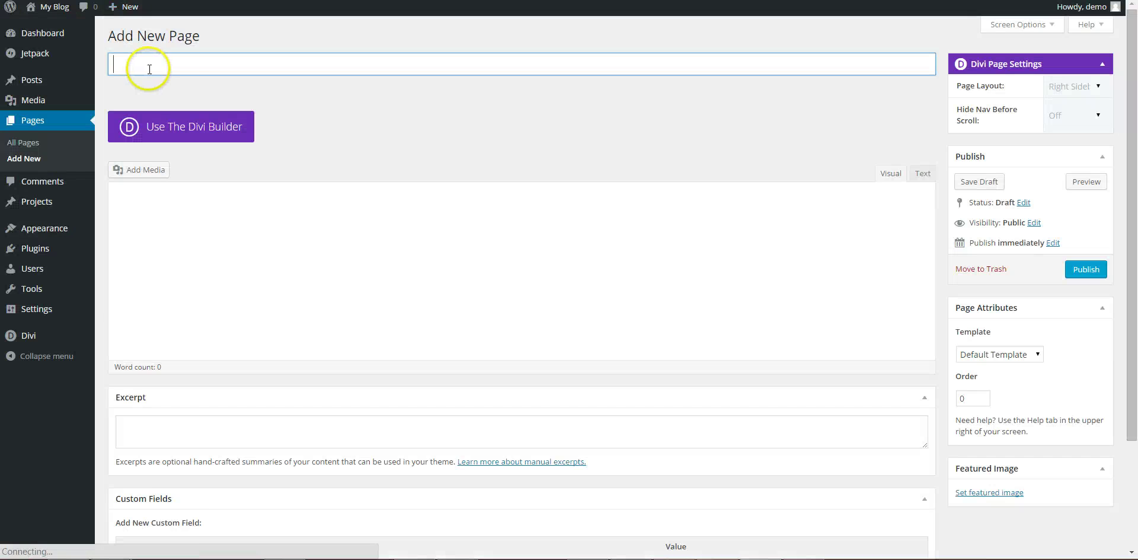
pyautogui.write('H')
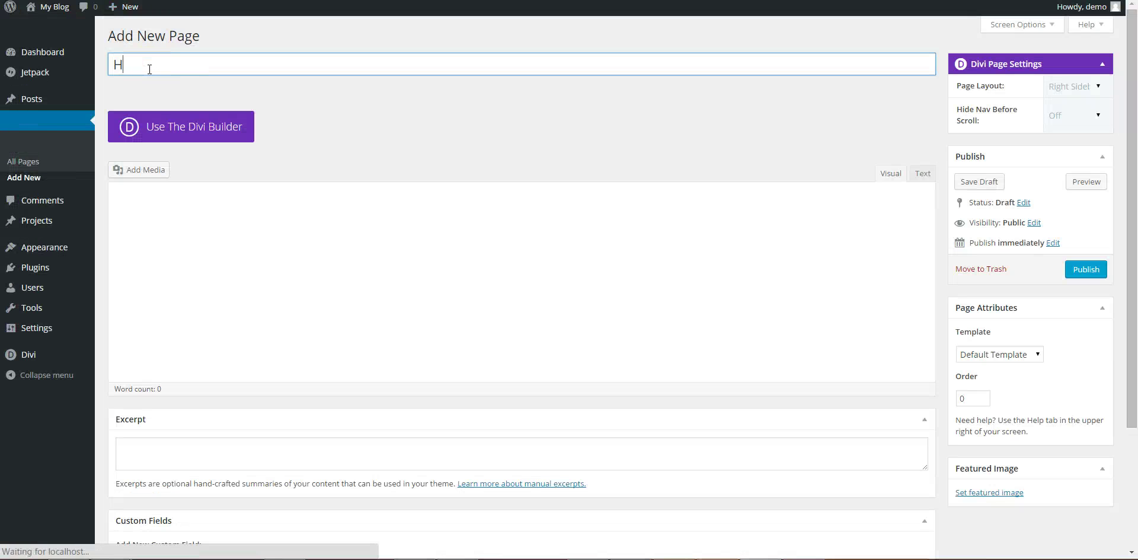
pyautogui.write('oo')
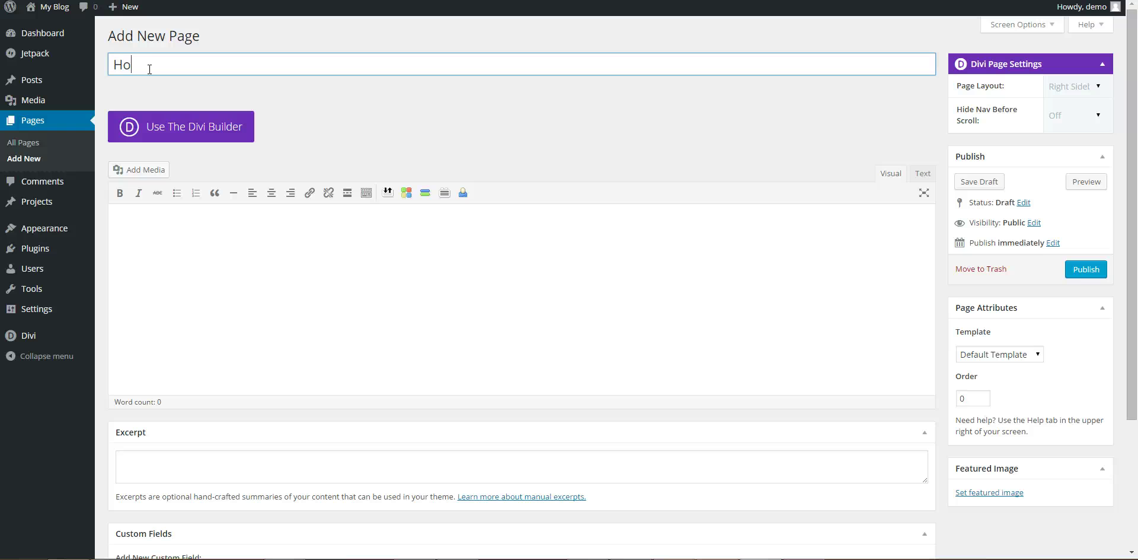
pyautogui.click(372, 104)
pyautogui.click(216, 124)
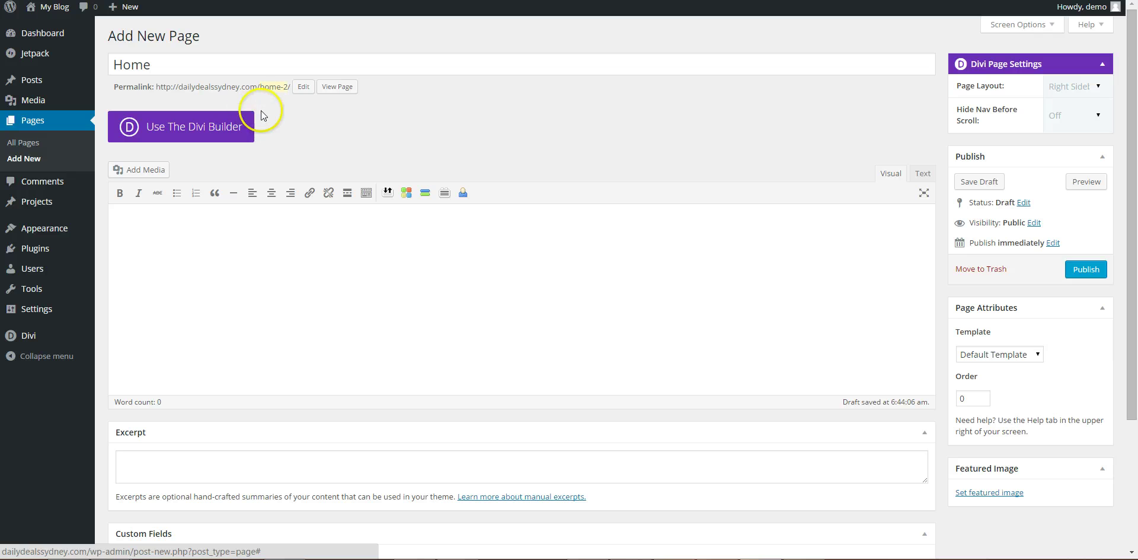
# Step: Switch the Home page to the Divi Builder and browse the layout library
pyautogui.click(215, 129)
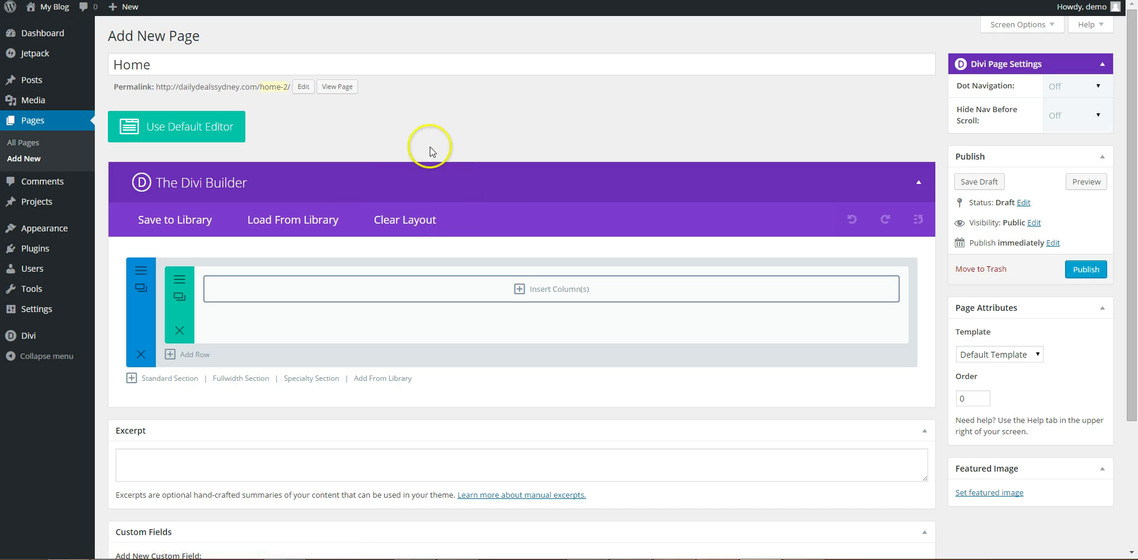
pyautogui.click(300, 227)
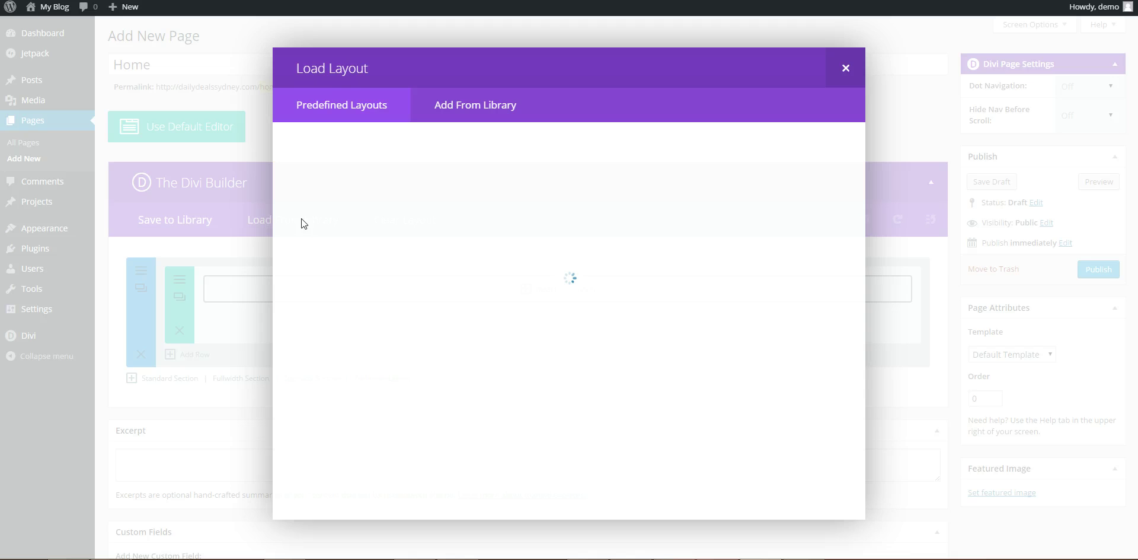
pyautogui.scroll(-7, 584, 273)
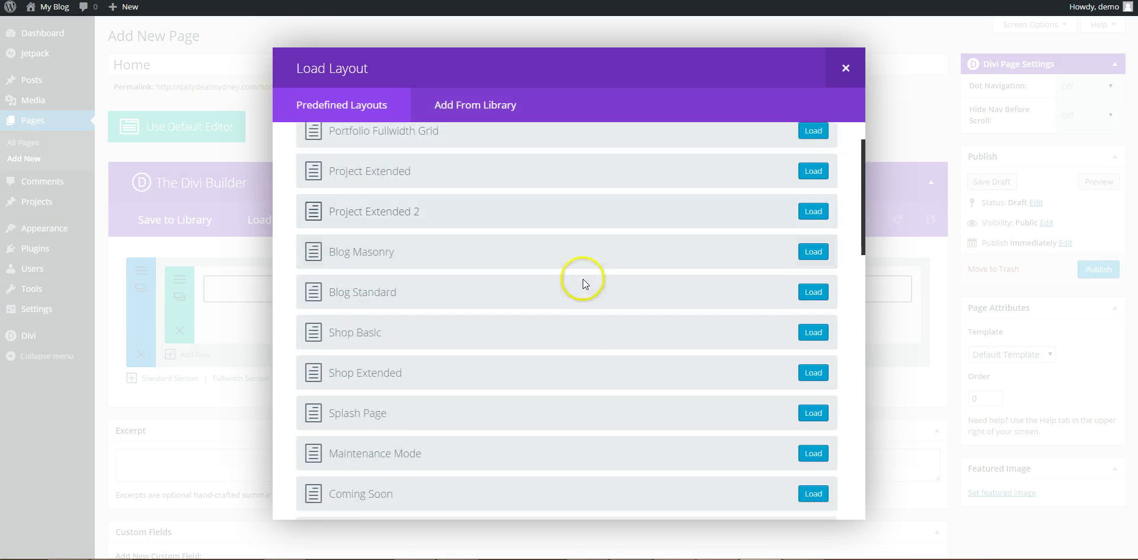
pyautogui.scroll(-10, 589, 314)
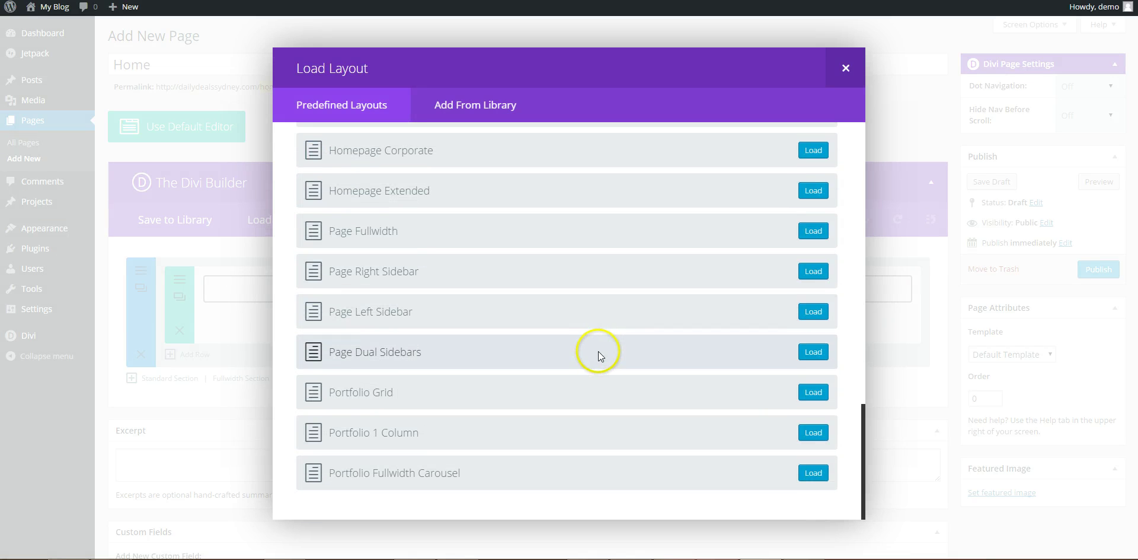
pyautogui.scroll(3, 573, 405)
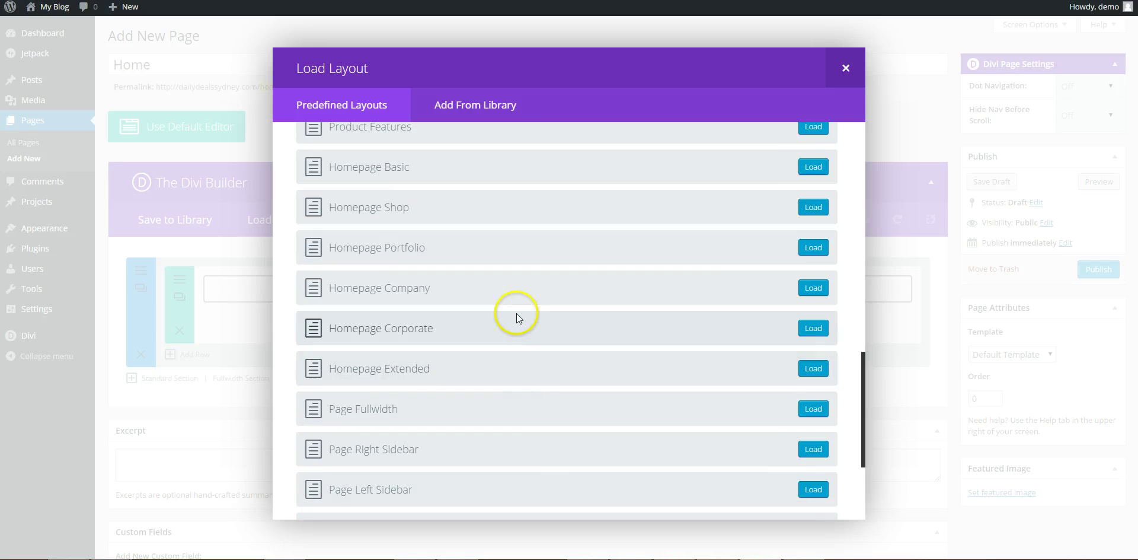
pyautogui.scroll(1, 517, 311)
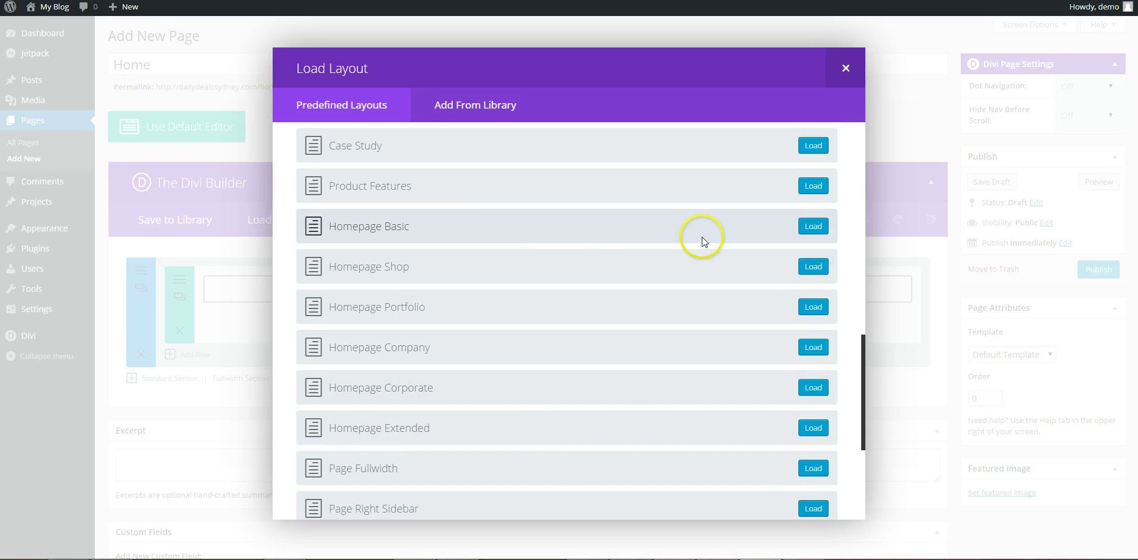
# Step: Load the Homepage Basic layout into the page and publish it
pyautogui.click(814, 226)
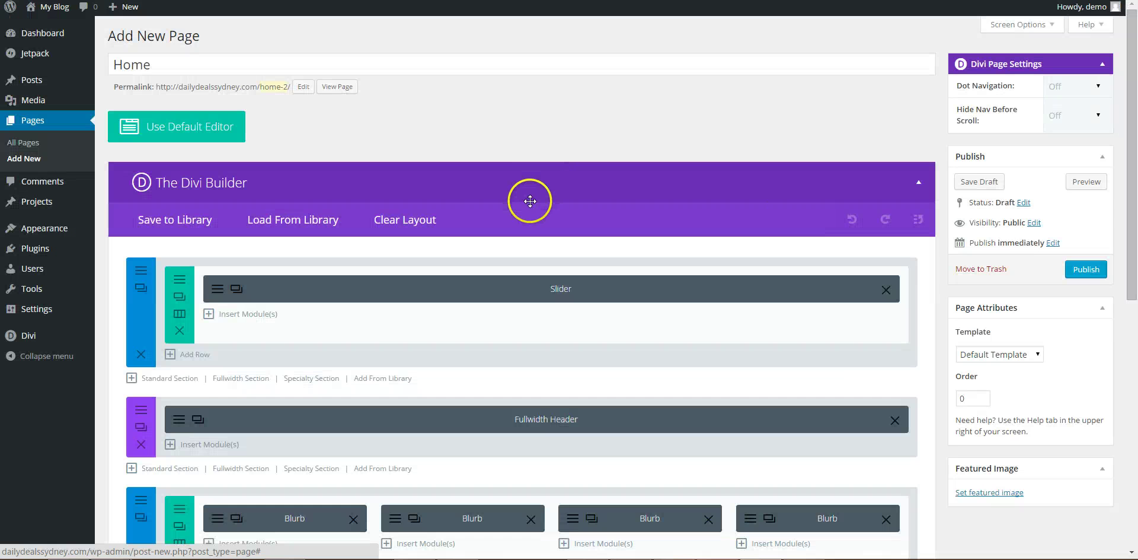
pyautogui.scroll(-7, 530, 208)
pyautogui.scroll(7, 531, 212)
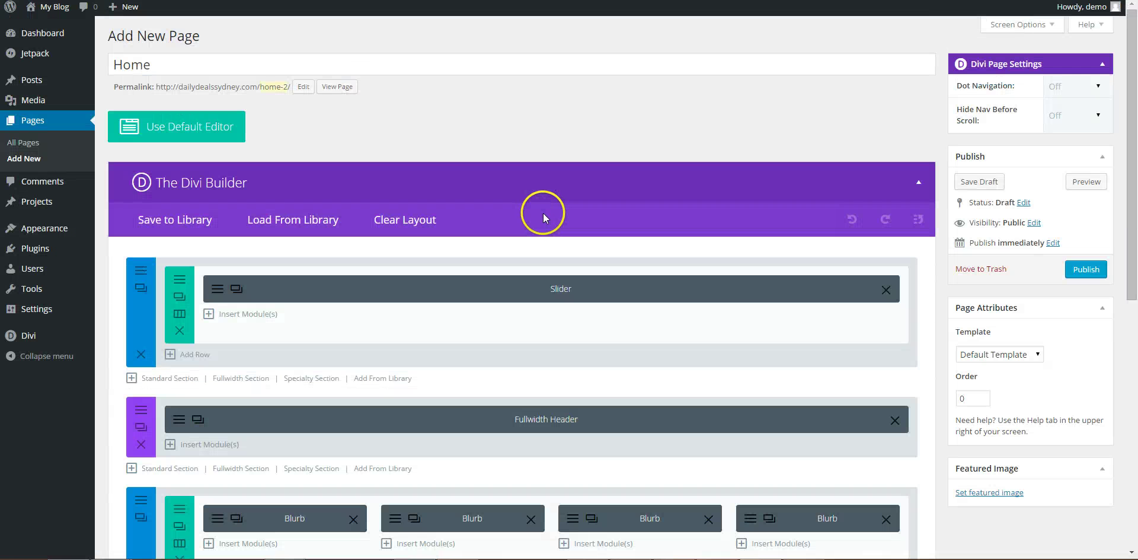
pyautogui.scroll(-7, 536, 209)
pyautogui.scroll(7, 571, 222)
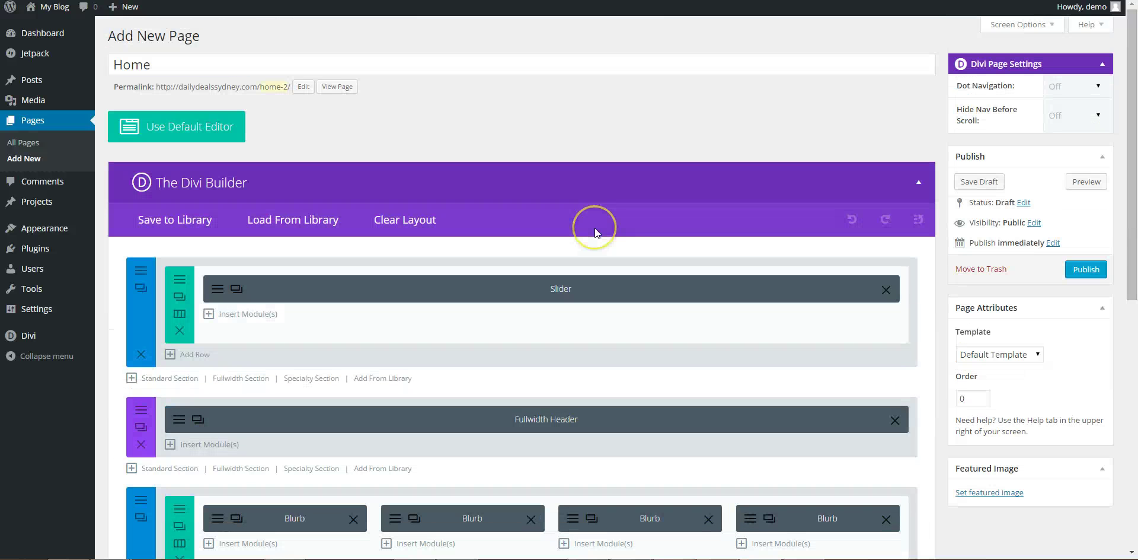
pyautogui.click(1090, 270)
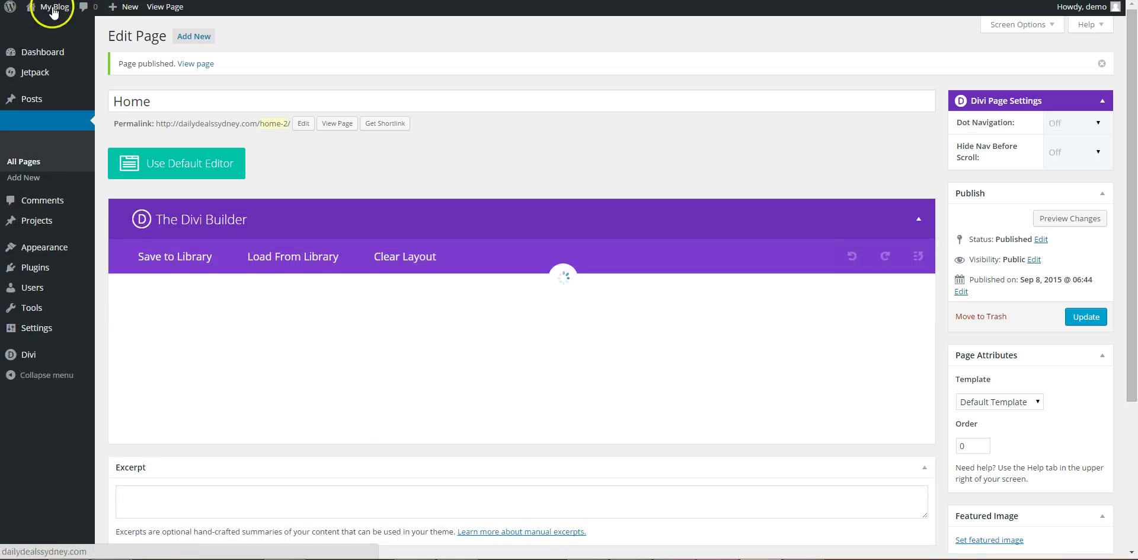
# Step: Review the live Home page with its 'Welcome To My Website' slider, then return to the Dashboard
pyautogui.moveTo(53, 11)
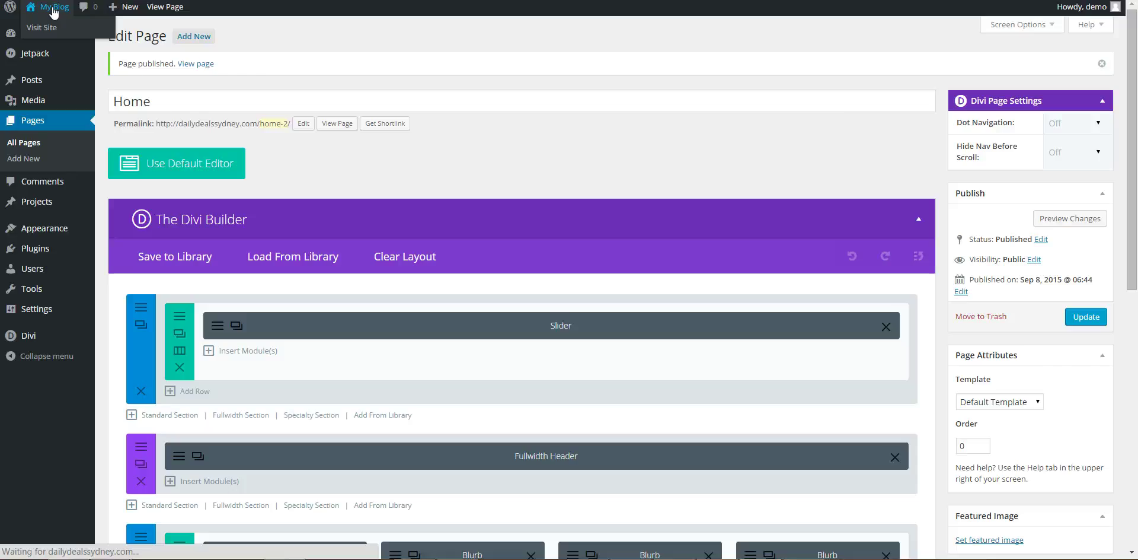
pyautogui.click(53, 10)
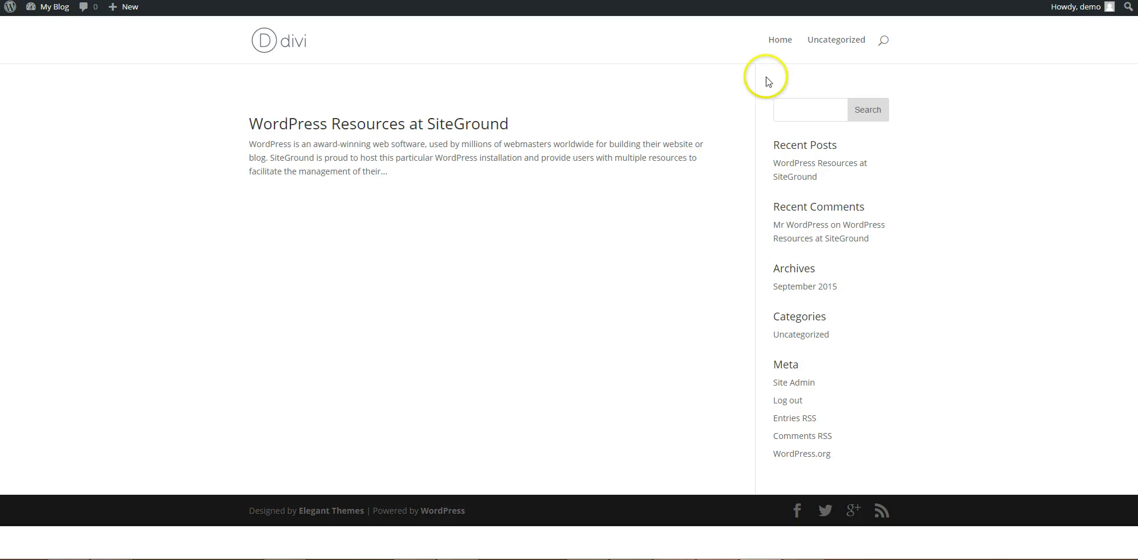
pyautogui.click(783, 43)
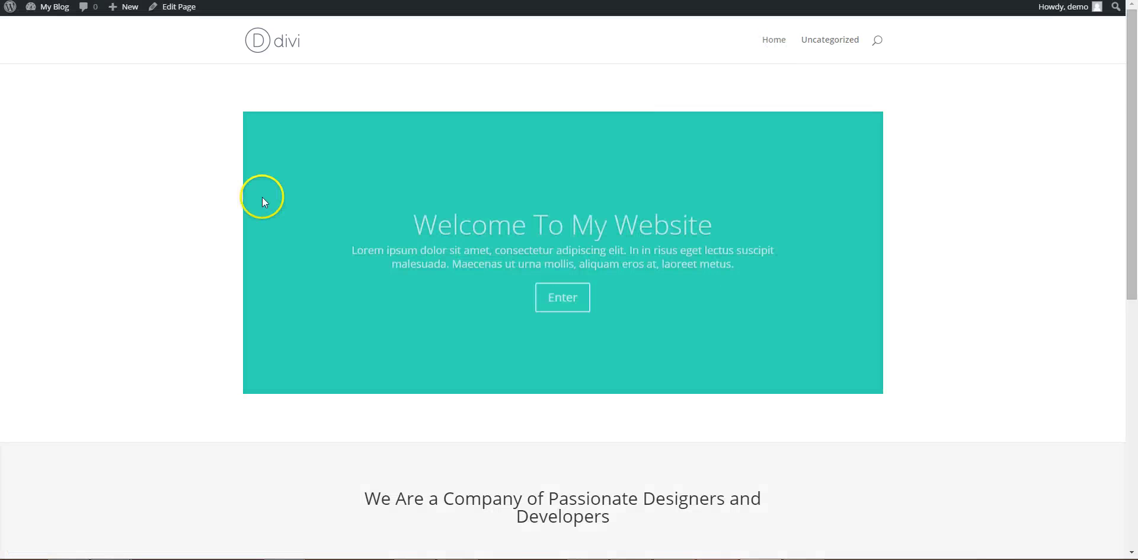
pyautogui.scroll(-8, 218, 215)
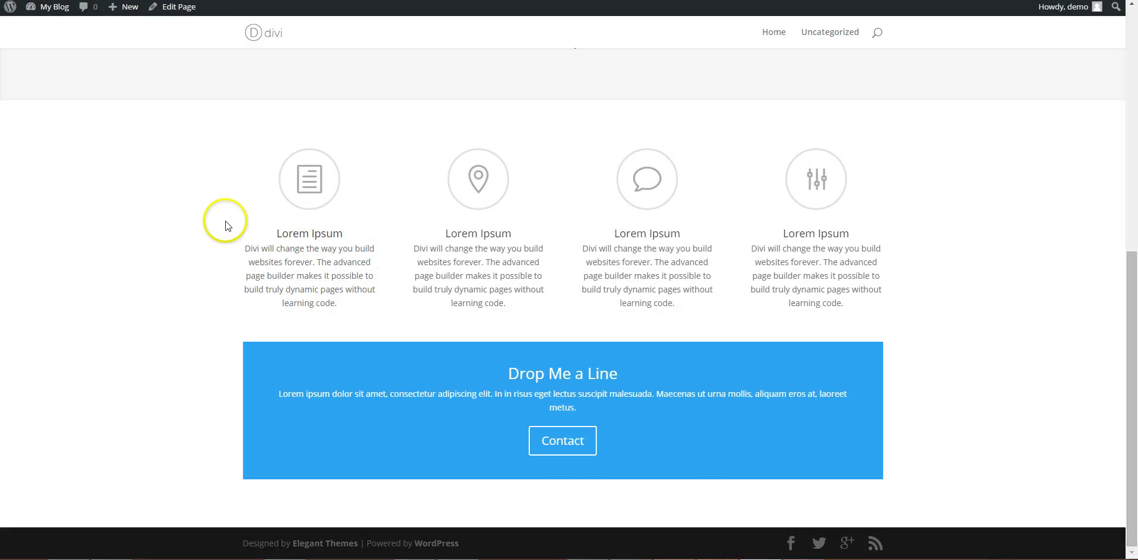
pyautogui.scroll(10, 226, 223)
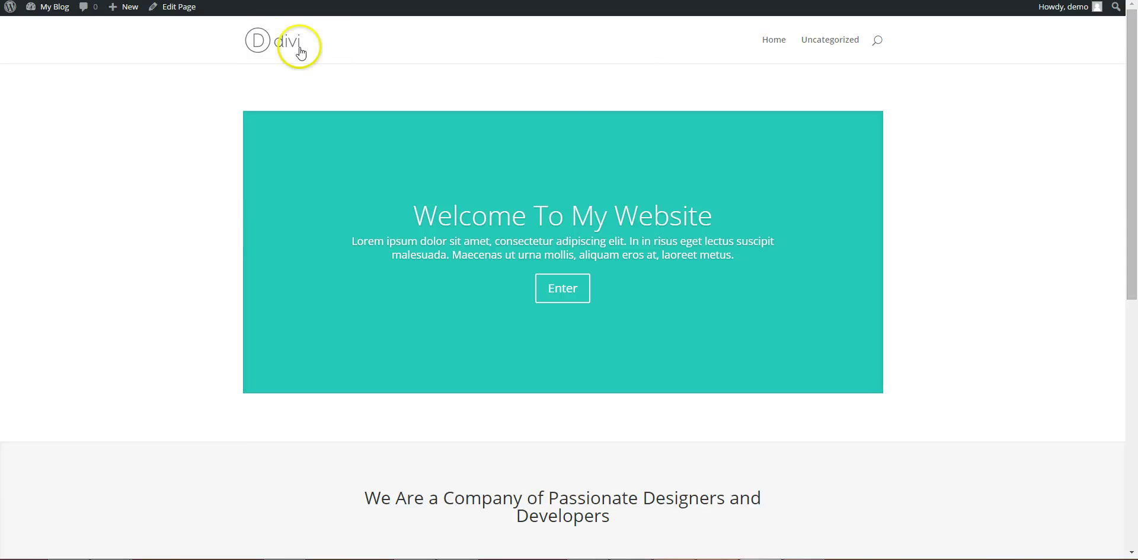
pyautogui.click(273, 45)
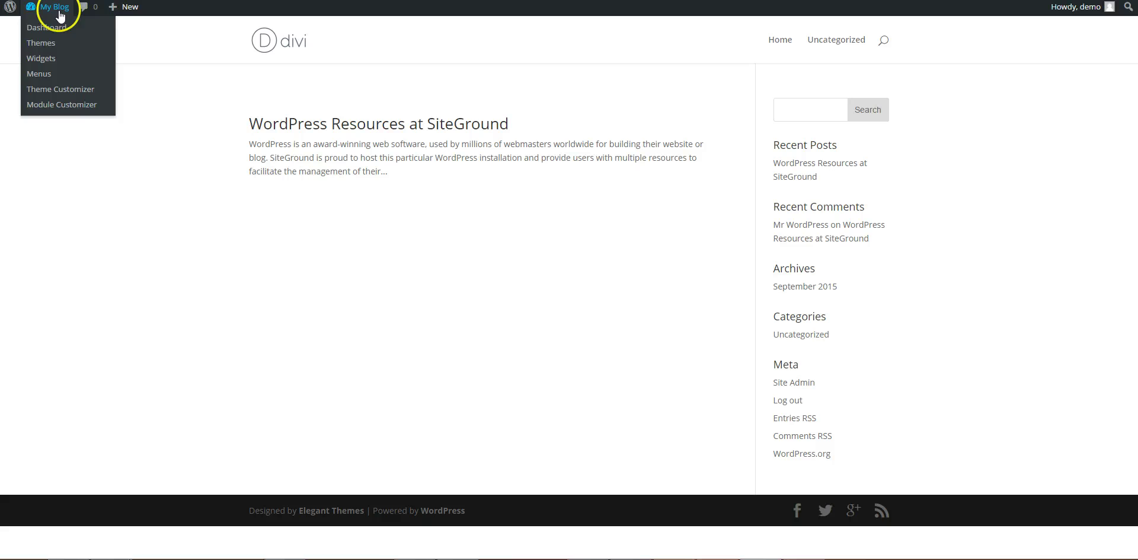
pyautogui.click(58, 11)
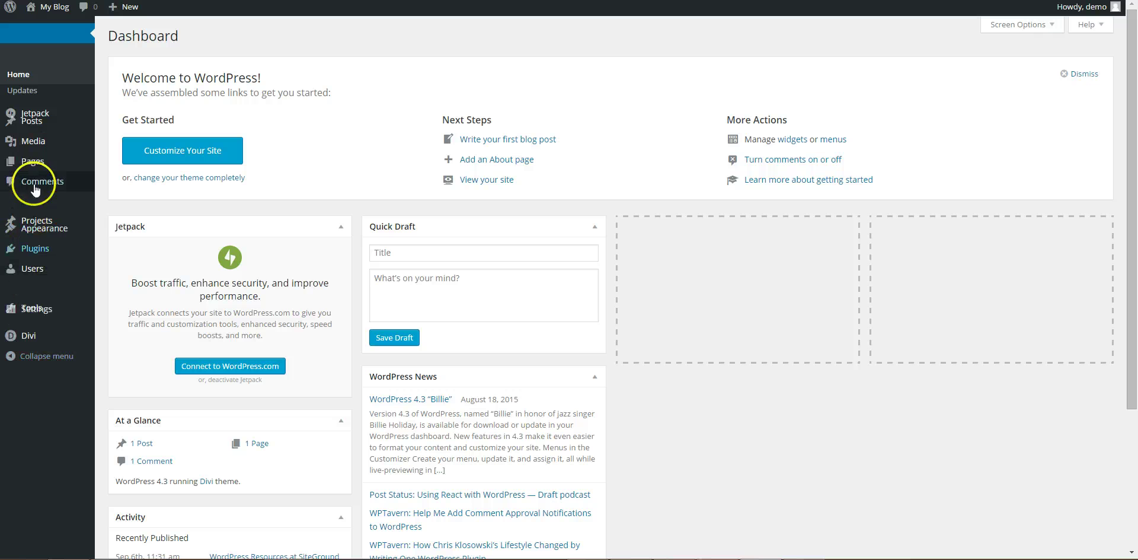
# Step: Set Reading settings to a static front page using Home, save, and view the site
pyautogui.moveTo(45, 308)
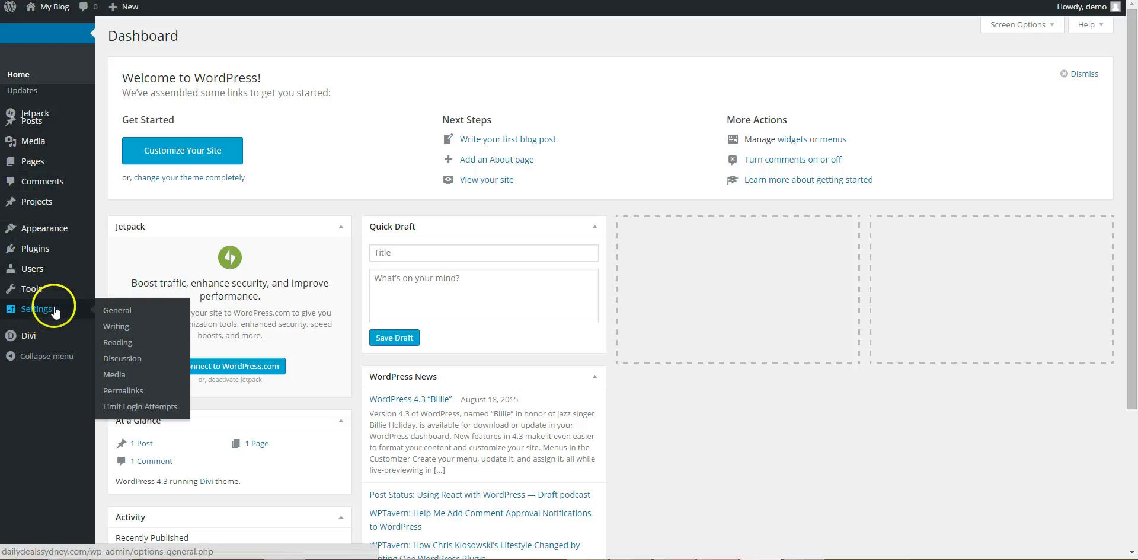
pyautogui.click(126, 342)
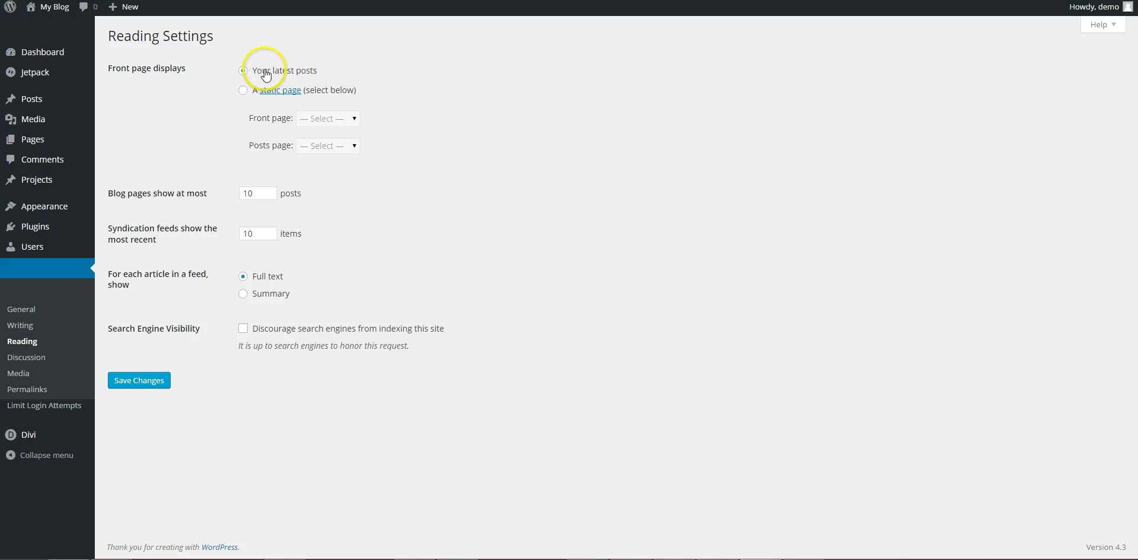
pyautogui.click(243, 90)
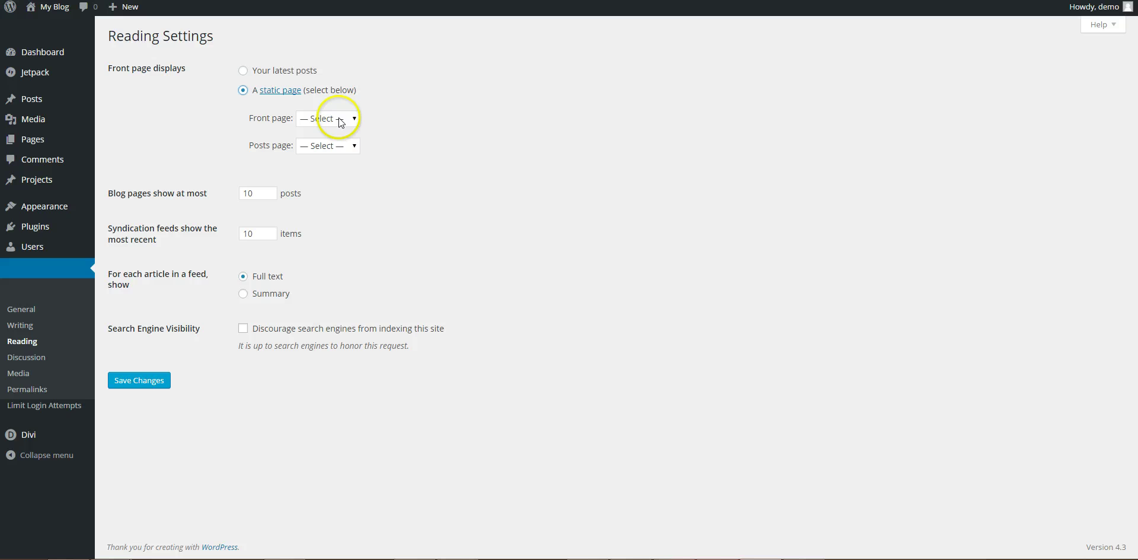
pyautogui.click(333, 118)
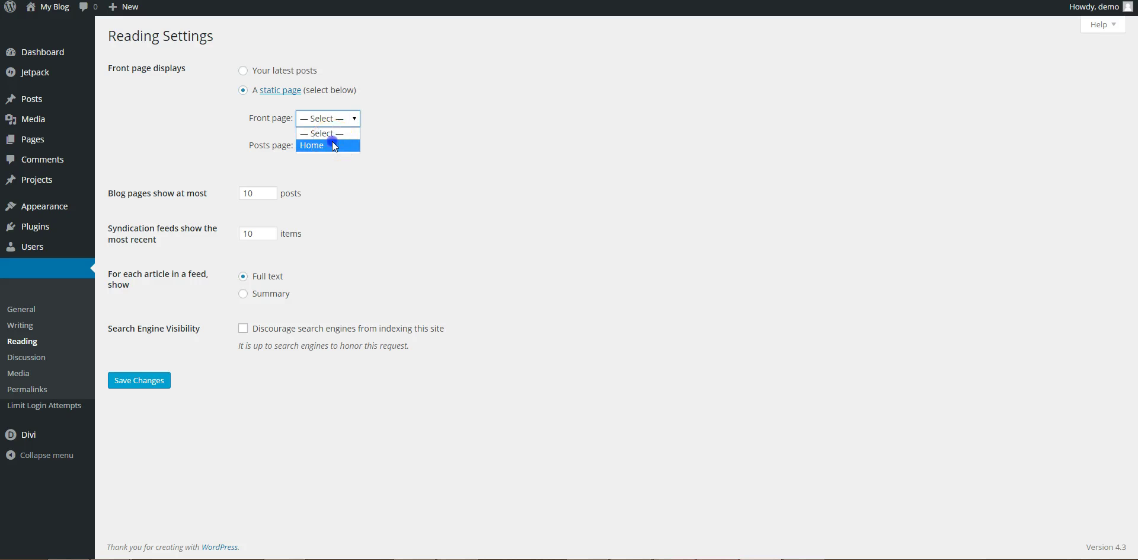
pyautogui.click(335, 146)
pyautogui.click(137, 382)
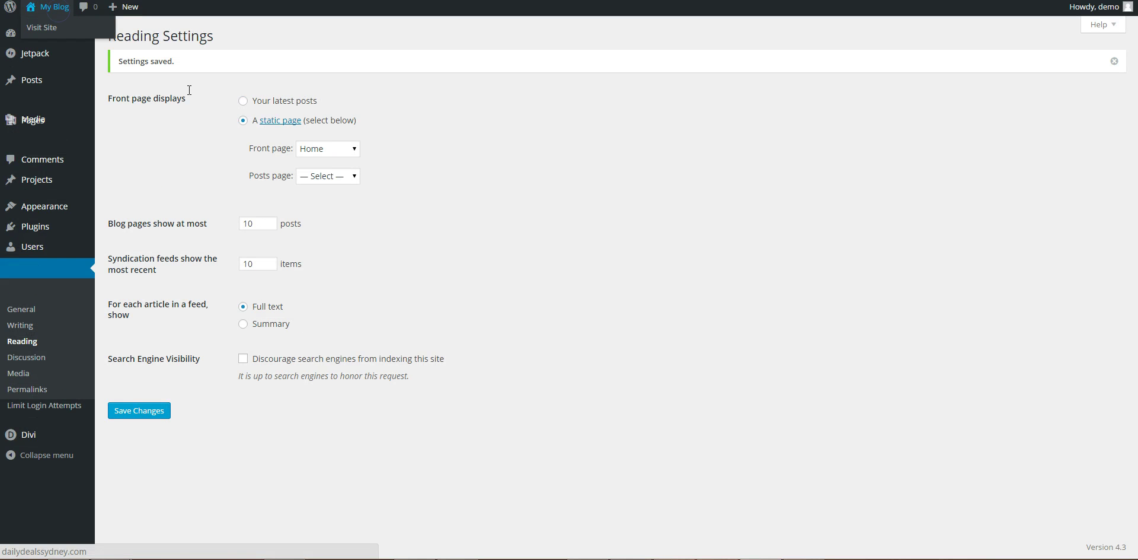
pyautogui.click(59, 11)
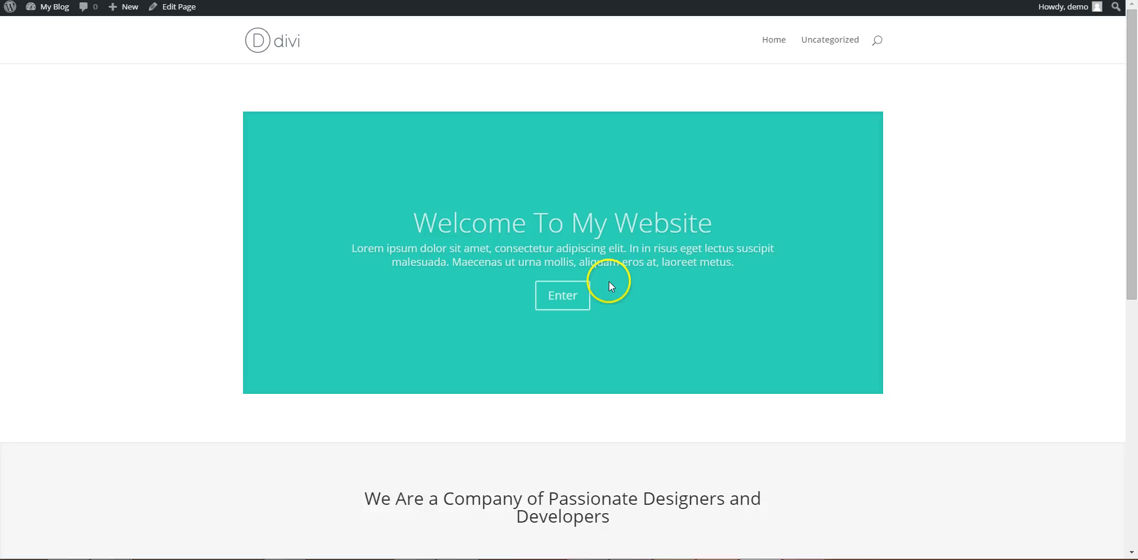
# Step: Reload and scroll the live homepage, then go back to the admin Dashboard
pyautogui.scroll(-10, 194, 230)
pyautogui.scroll(9, 194, 230)
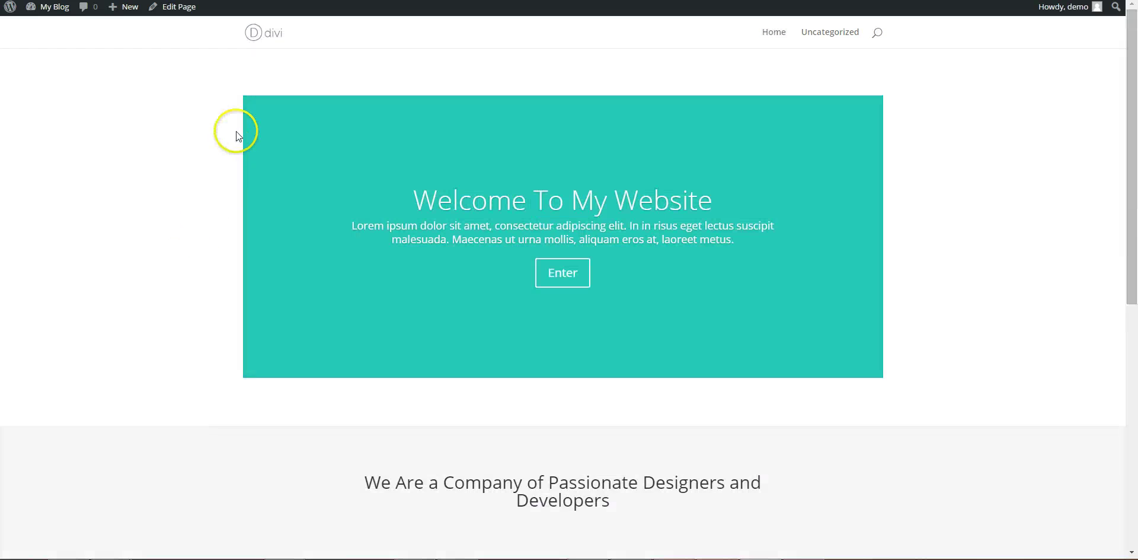
pyautogui.click(265, 34)
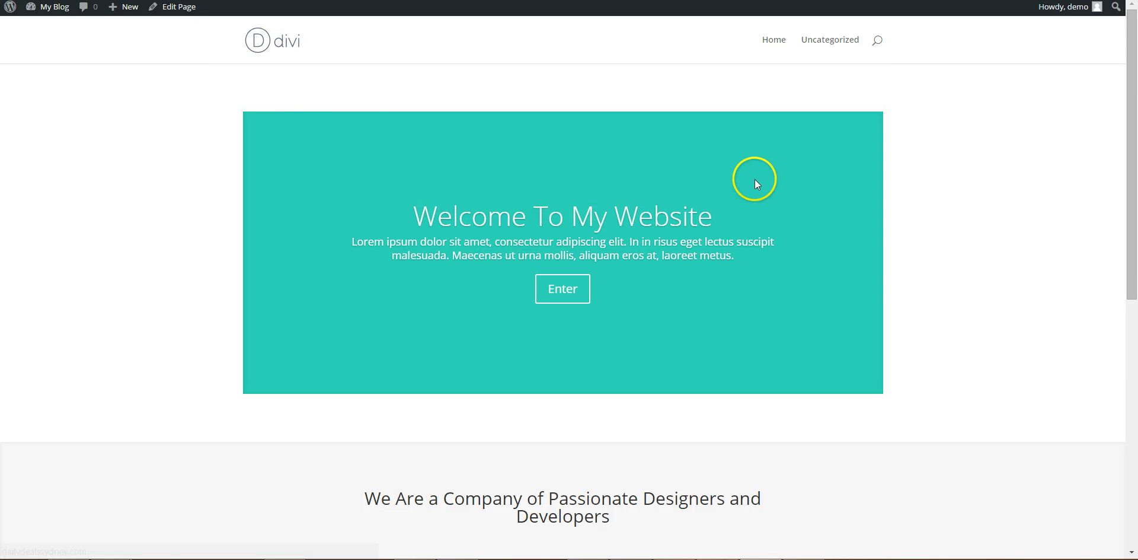
pyautogui.scroll(-8, 755, 179)
pyautogui.scroll(10, 757, 226)
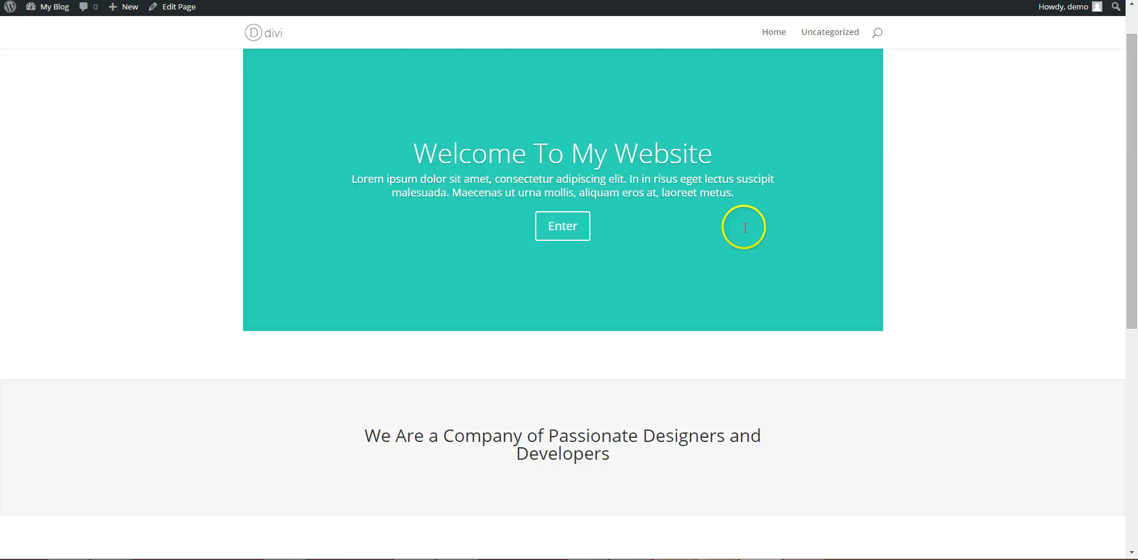
pyautogui.moveTo(52, 13)
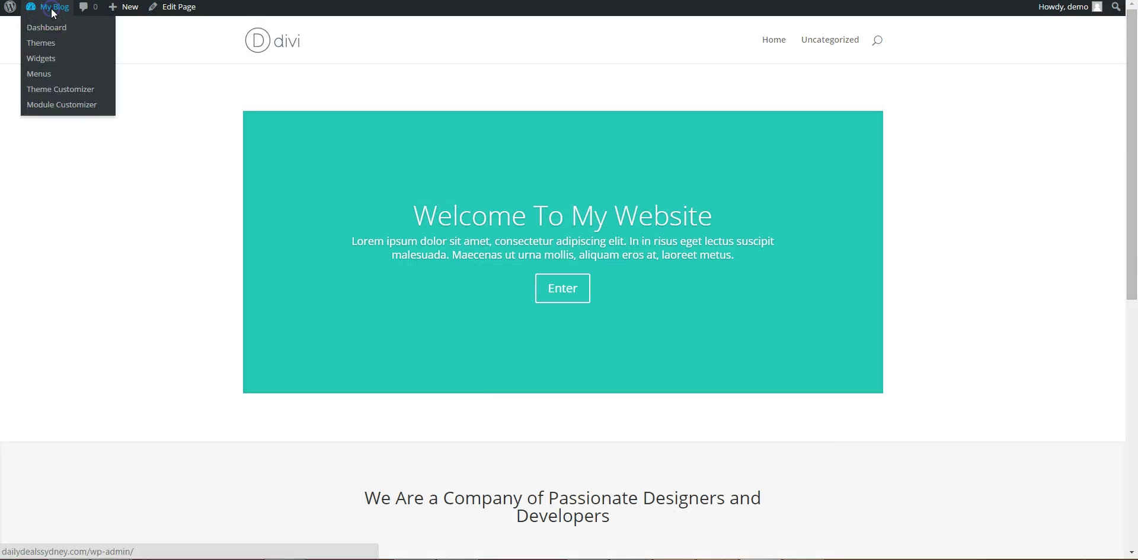
pyautogui.click(51, 8)
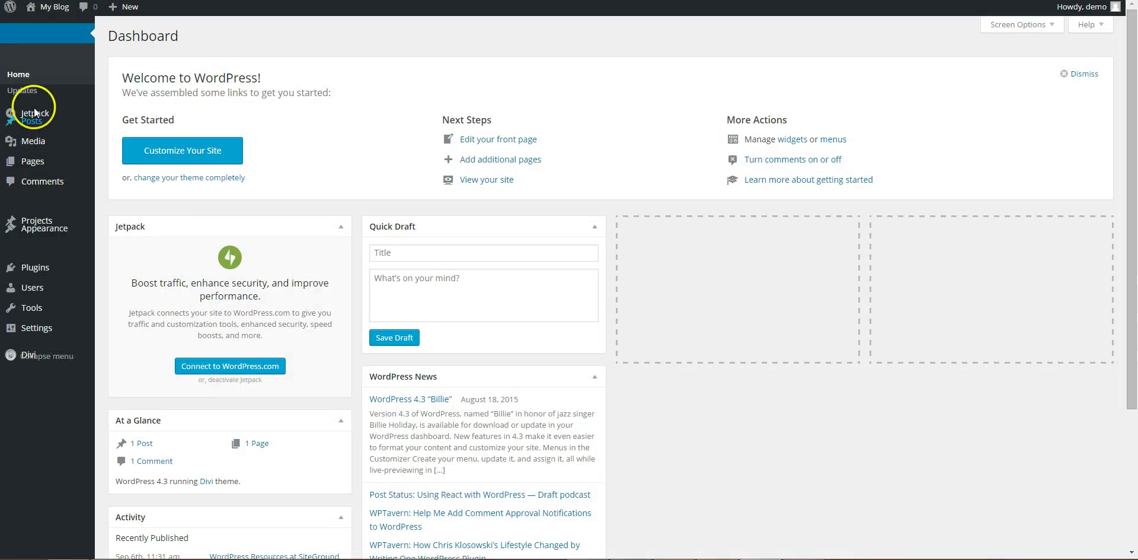
# Step: Create an empty navigation menu named 'my menu' in Appearance > Menus
pyautogui.moveTo(51, 237)
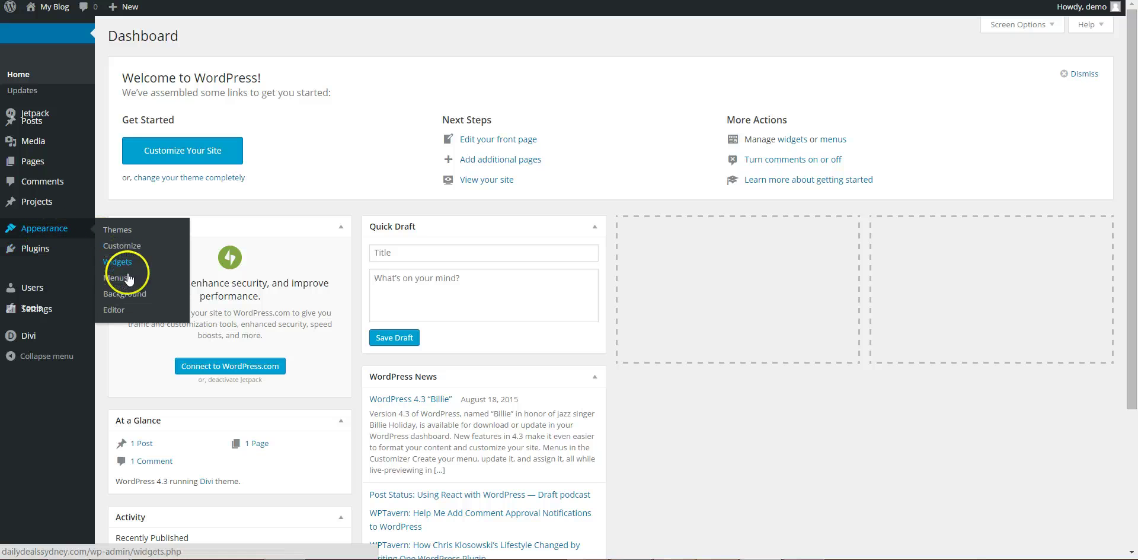
pyautogui.click(128, 278)
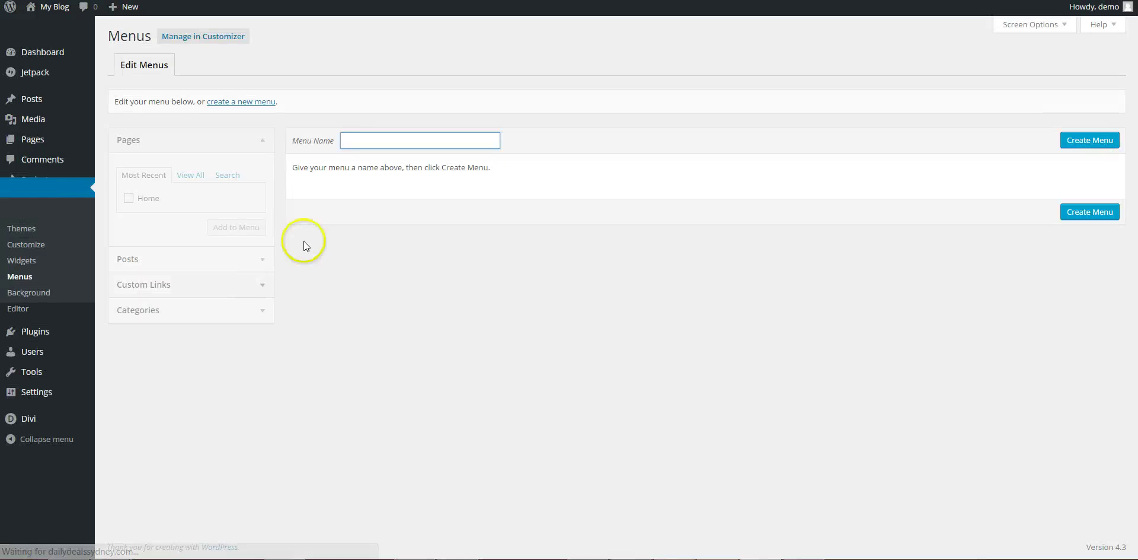
pyautogui.click(352, 141)
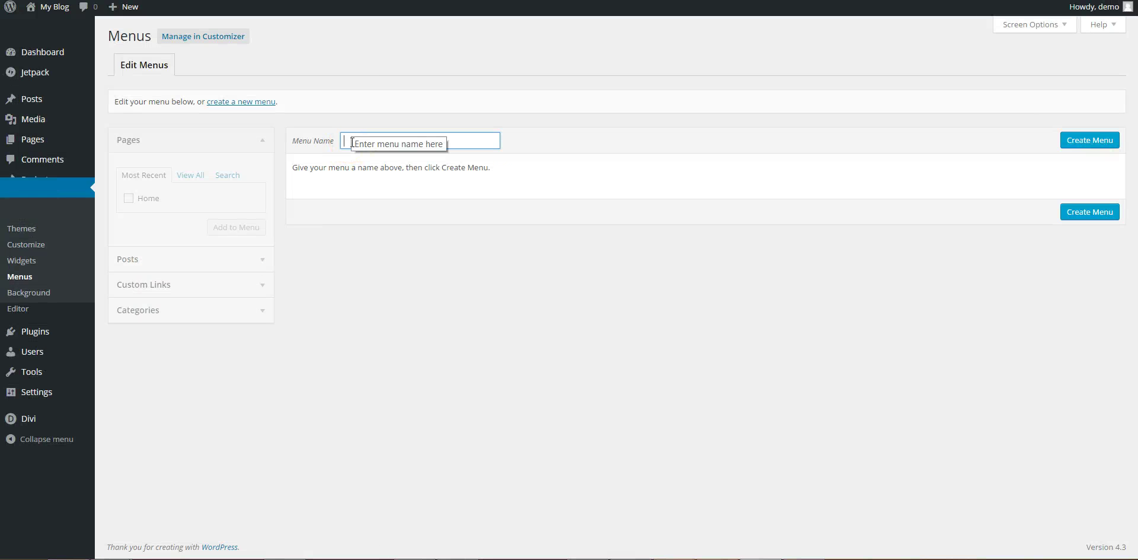
pyautogui.write('my menu')
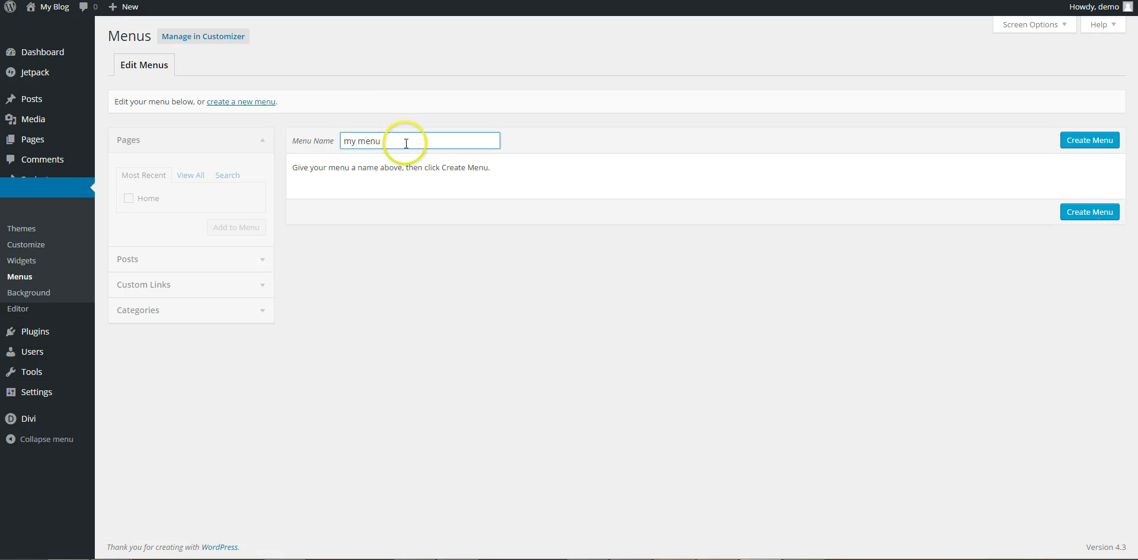
pyautogui.click(1098, 142)
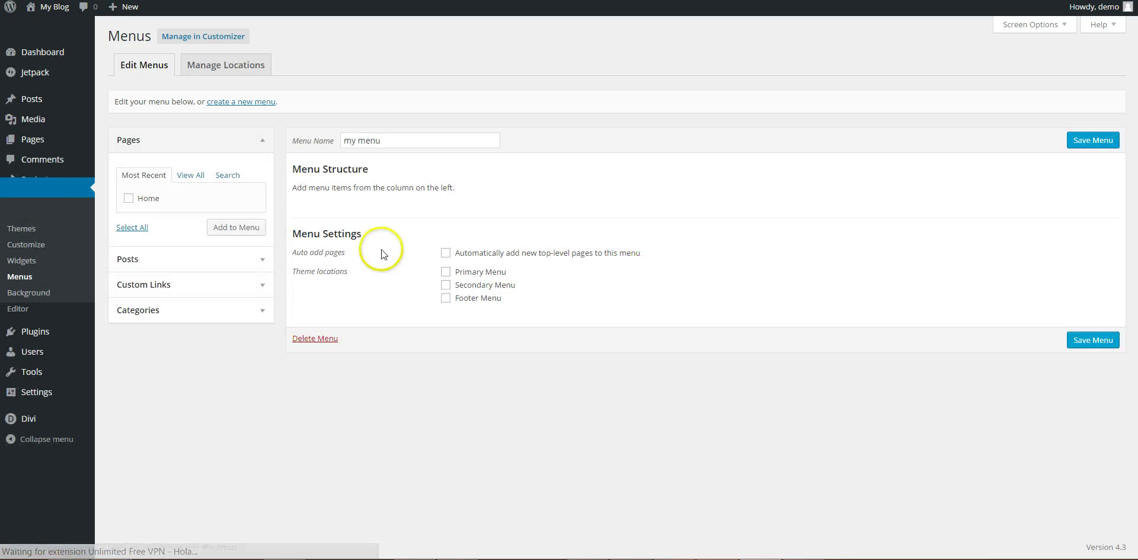
# Step: Add the Home page to 'my menu', assign it to the Primary Menu location, and save
pyautogui.click(129, 198)
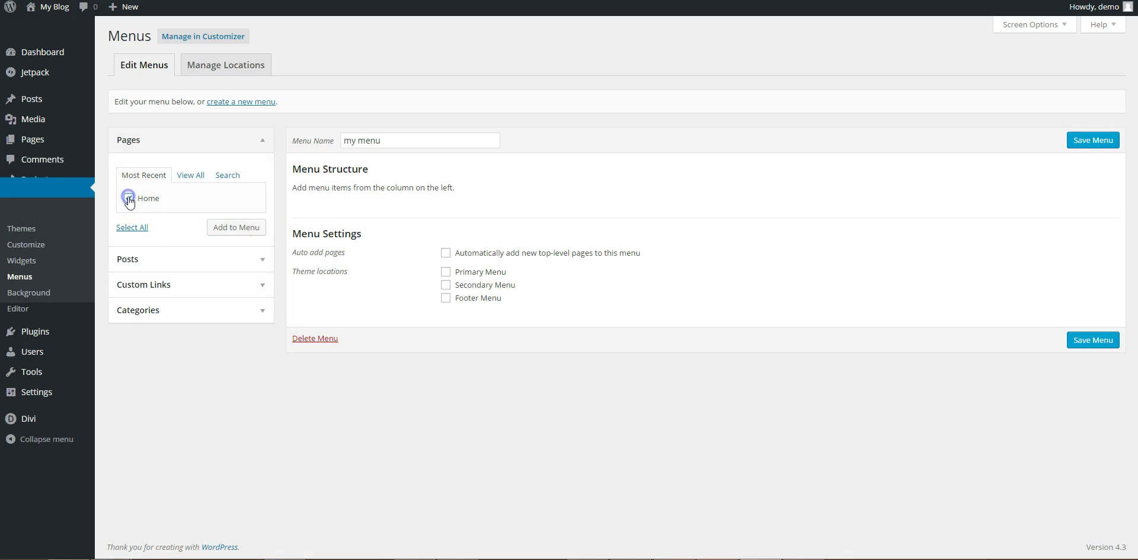
pyautogui.click(233, 228)
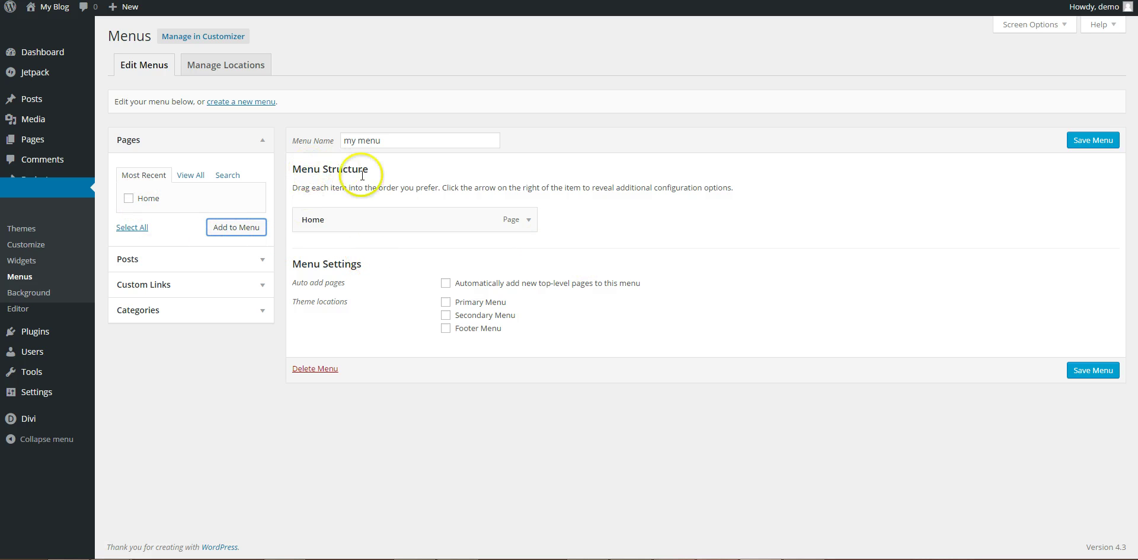
pyautogui.click(445, 304)
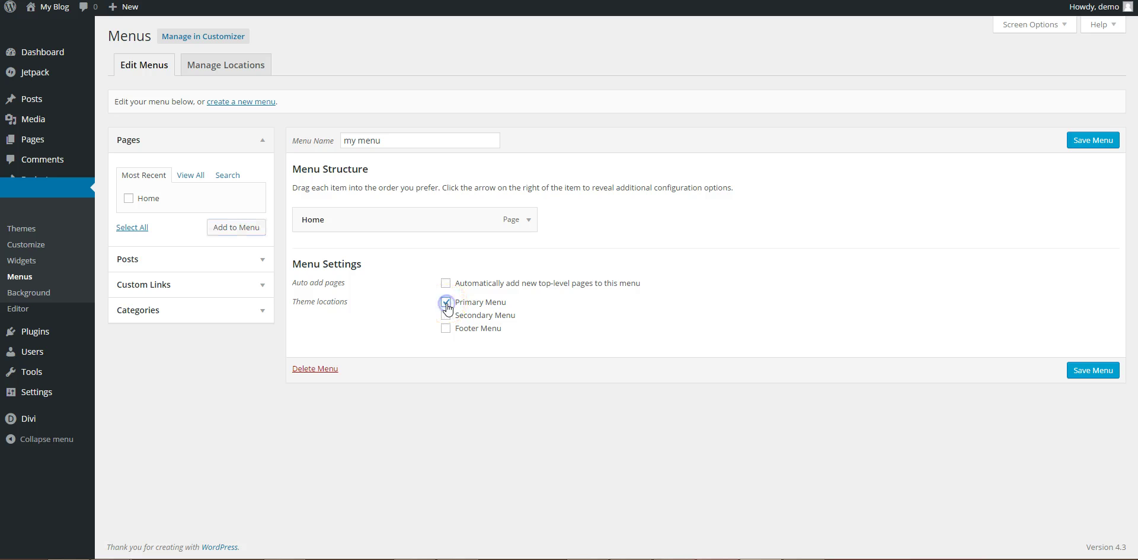
pyautogui.click(1090, 370)
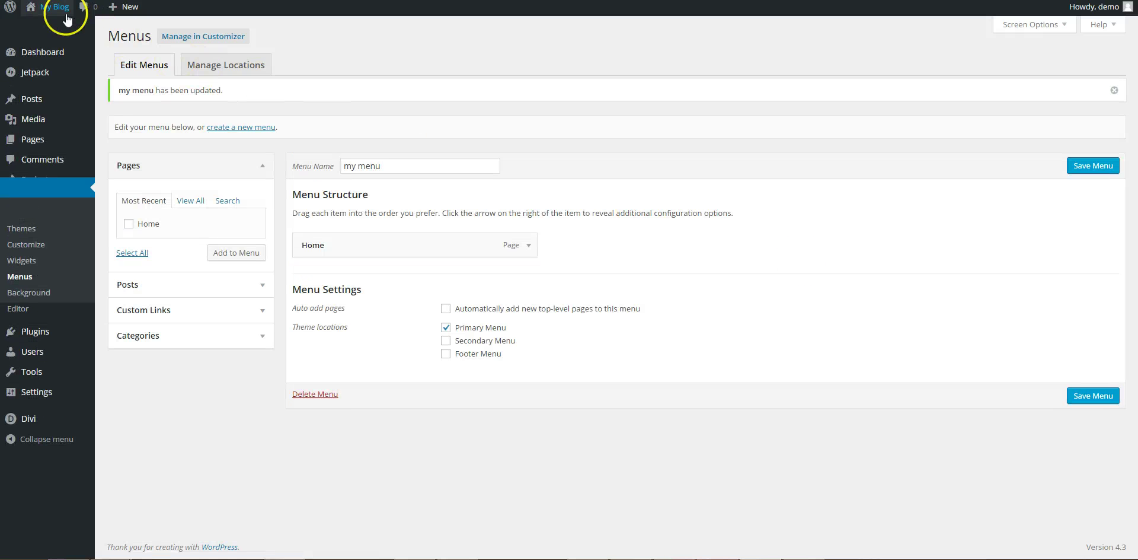
pyautogui.moveTo(61, 14)
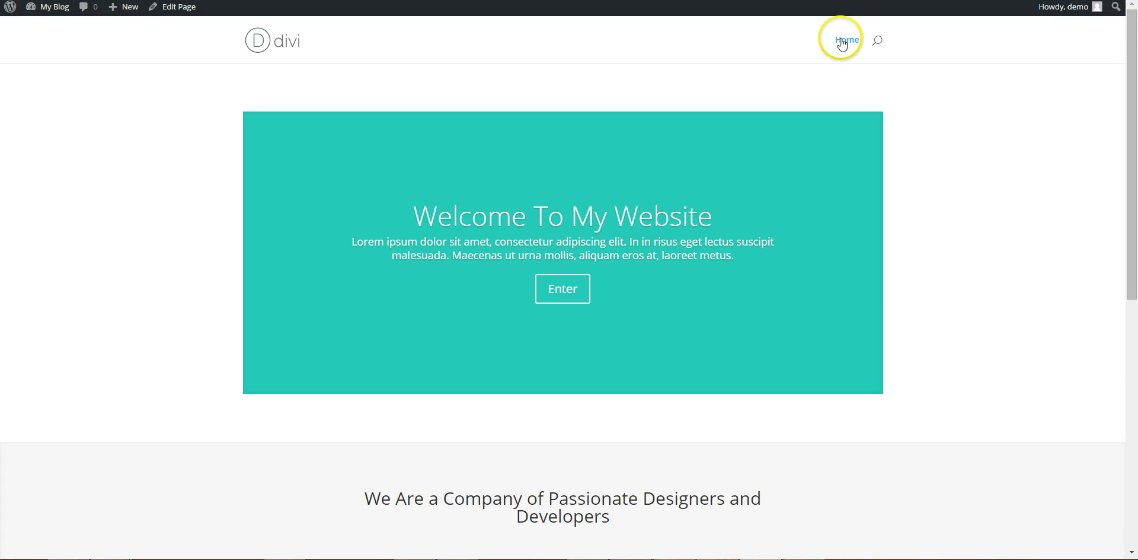
# Step: Scroll the live front page to check the Welcome slider, four blurbs and Home header link
pyautogui.scroll(-9, 706, 259)
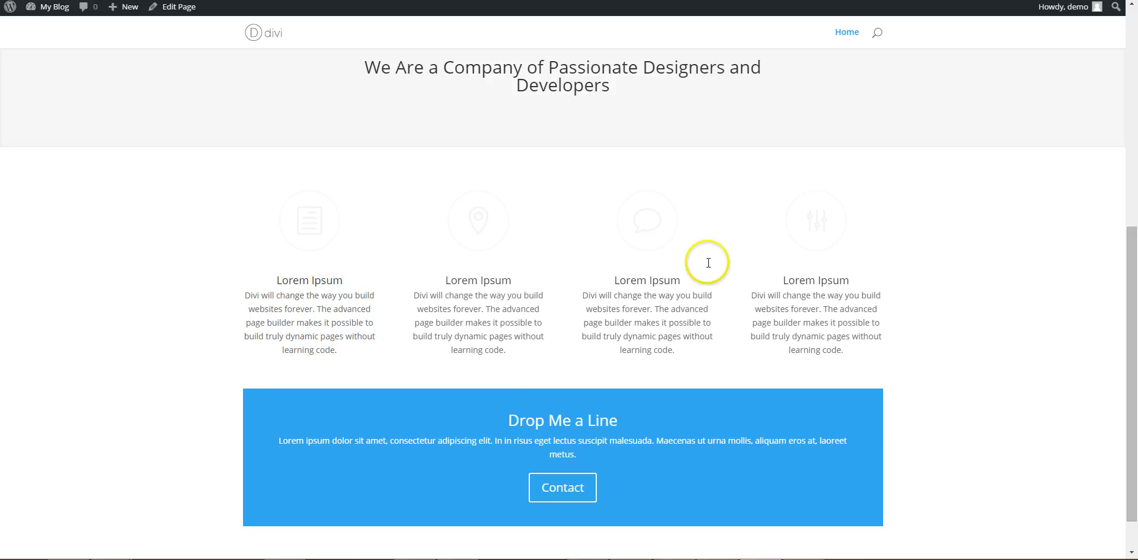
pyautogui.scroll(9, 719, 272)
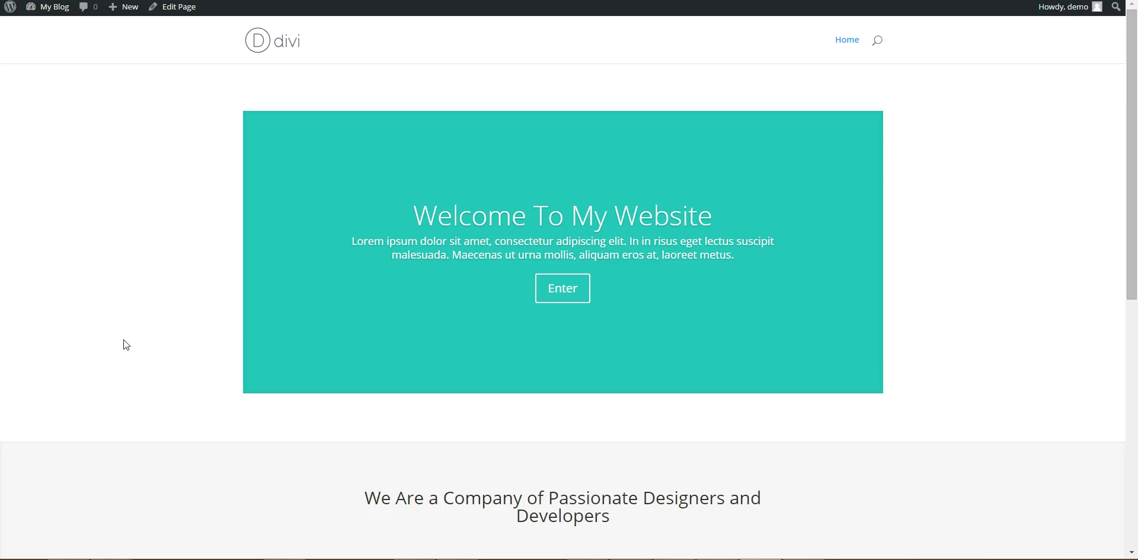
pyautogui.click(134, 362)
pyautogui.scroll(-4, 135, 366)
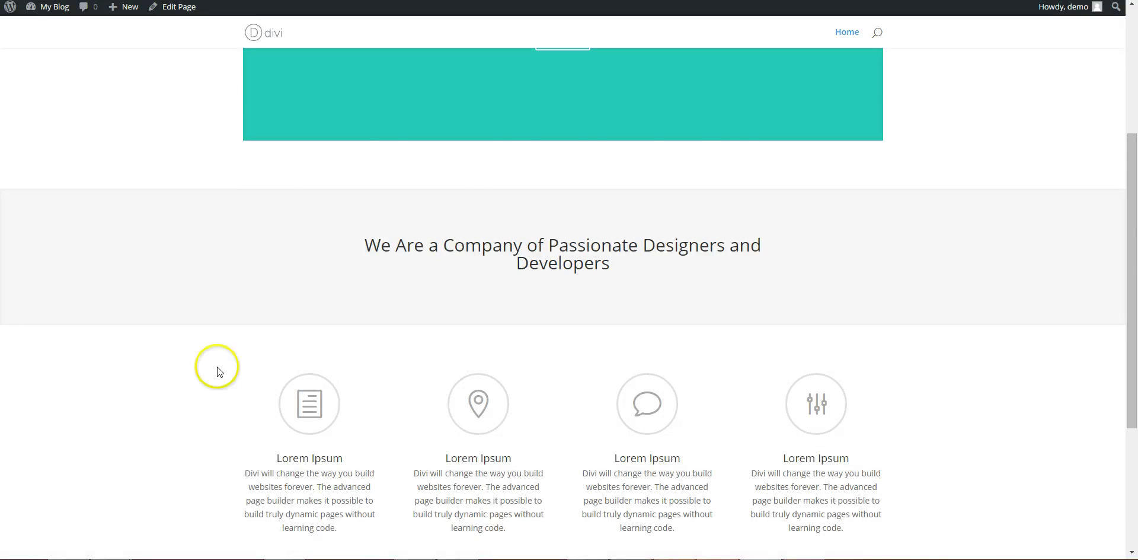